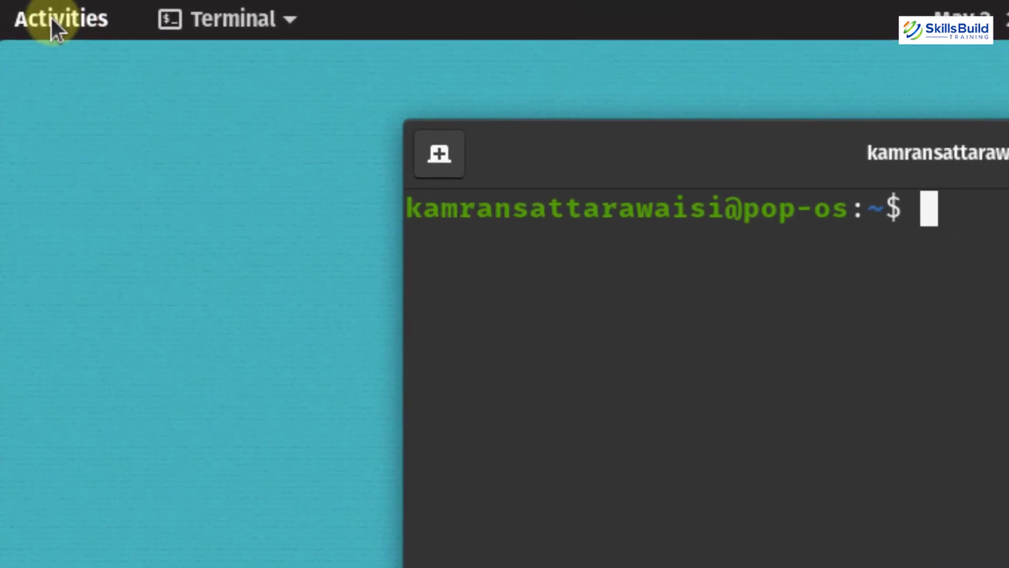
- Refresh package lists with sudo apt update in Terminal, then clear the screen
{"action": "left_click", "coordinate": [53, 19]}
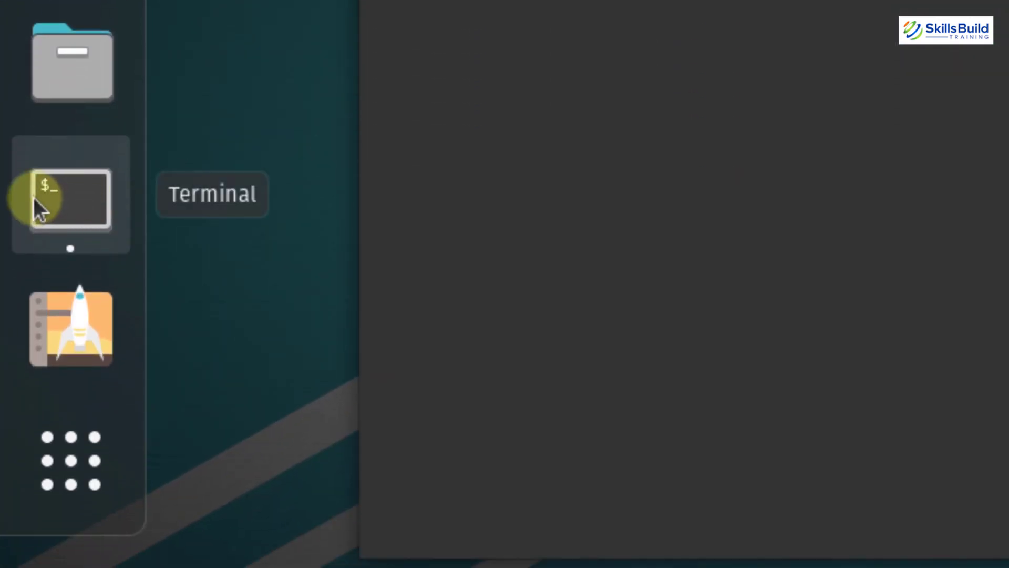
{"action": "left_click", "coordinate": [33, 197]}
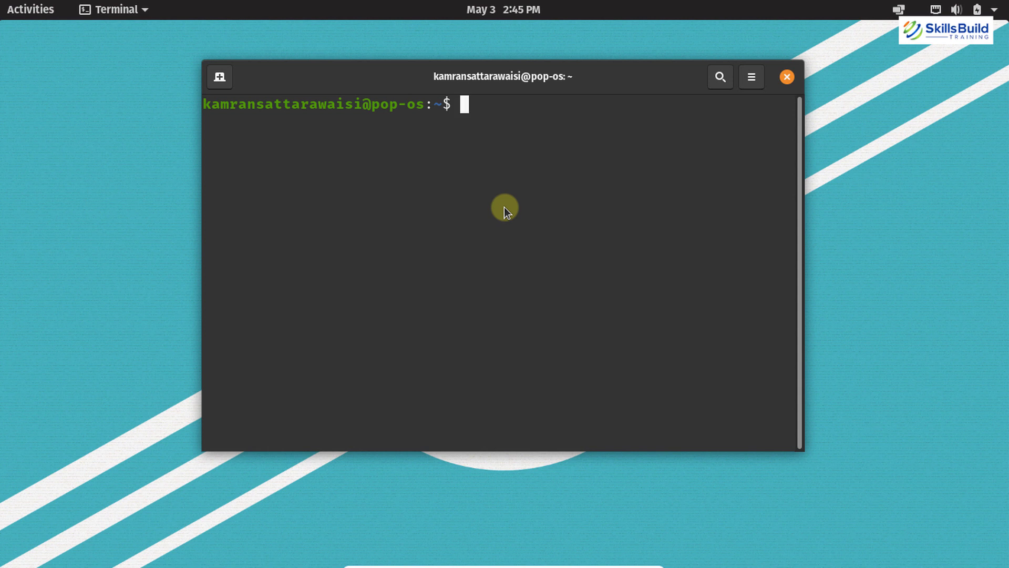
{"action": "type", "text": "s"}
{"action": "type", "text": "udo apt "}
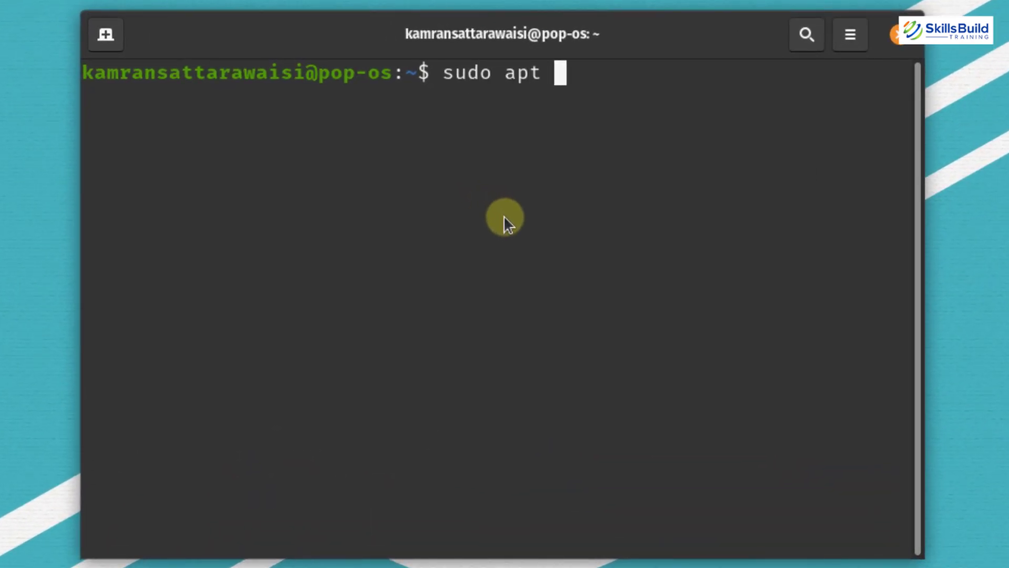
{"action": "type", "text": "update"}
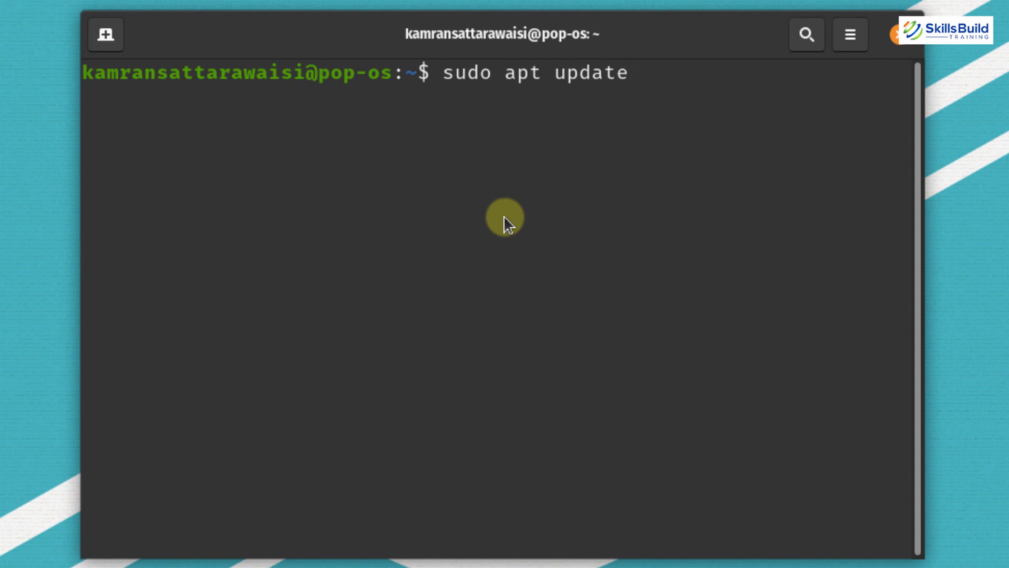
{"action": "key", "text": "Return"}
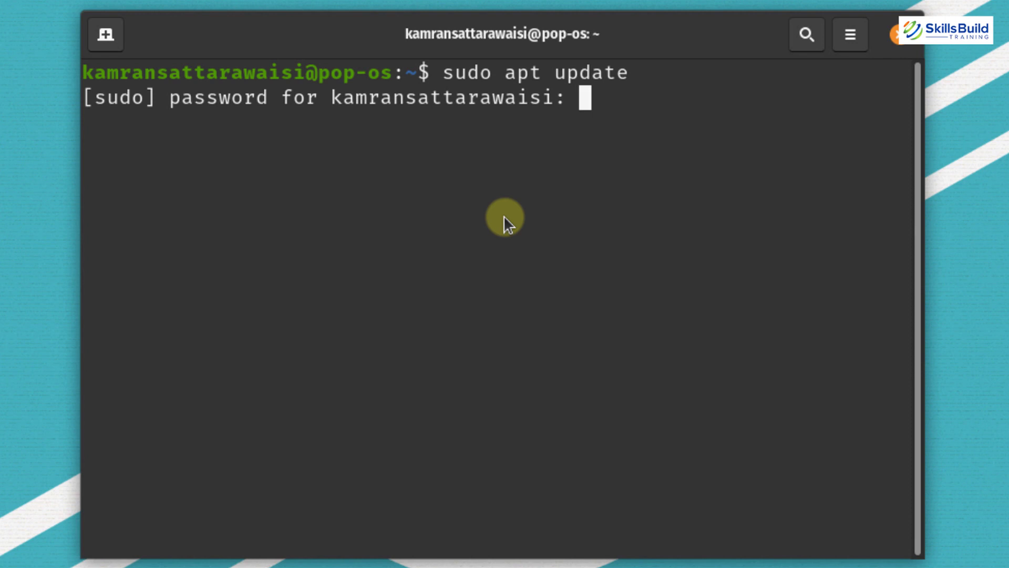
{"action": "key", "text": "Return"}
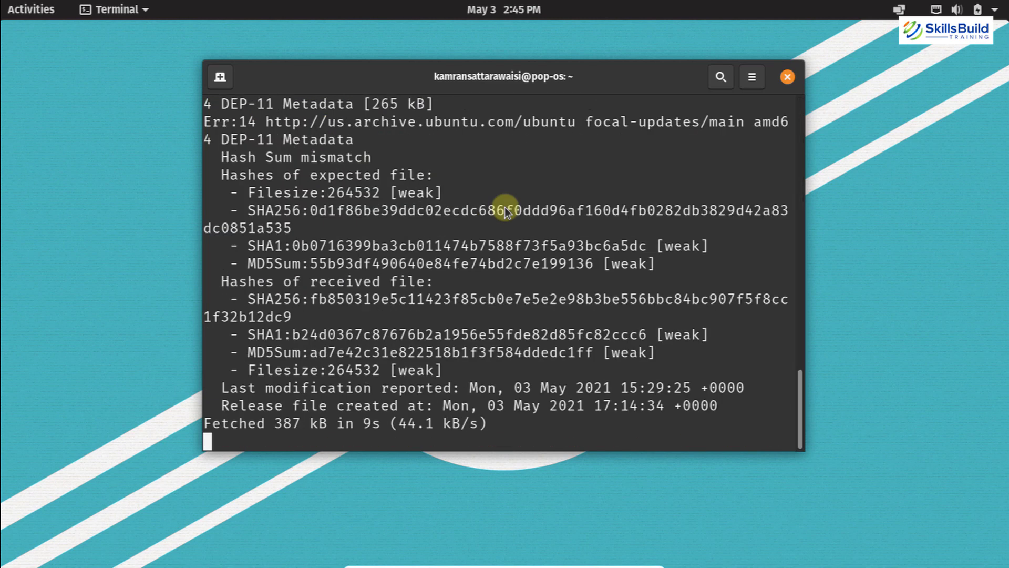
{"action": "type", "text": "clear"}
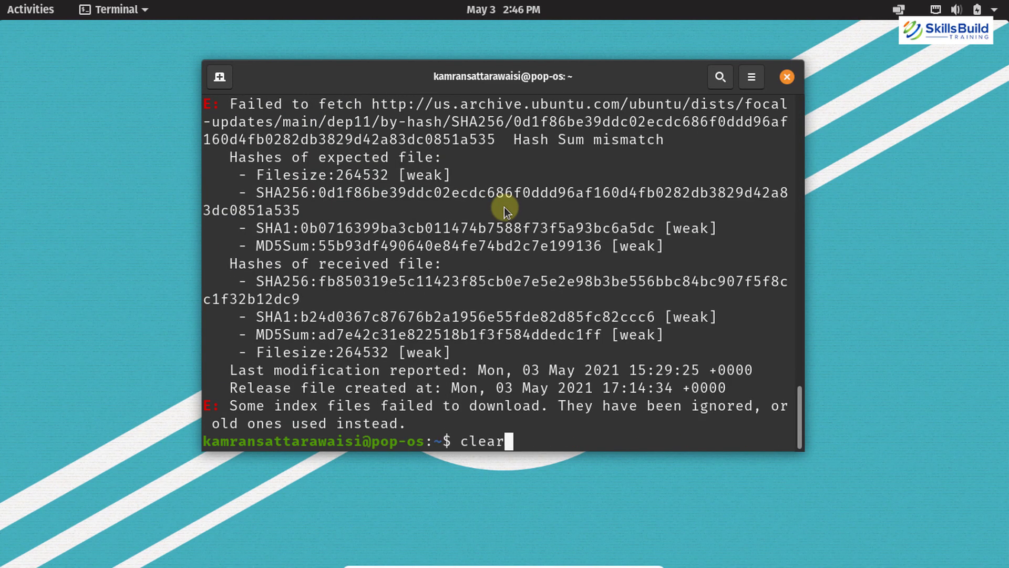
{"action": "key", "text": "Return"}
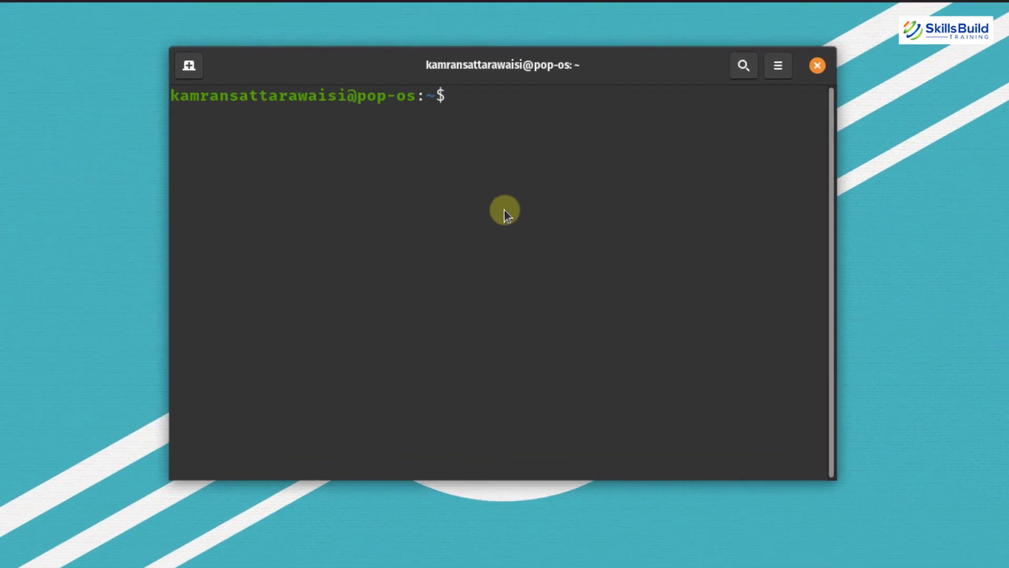
- Run sudo apt upgrade, which finds 0 packages to upgrade or install
{"action": "type", "text": "sudo apt upgrade"}
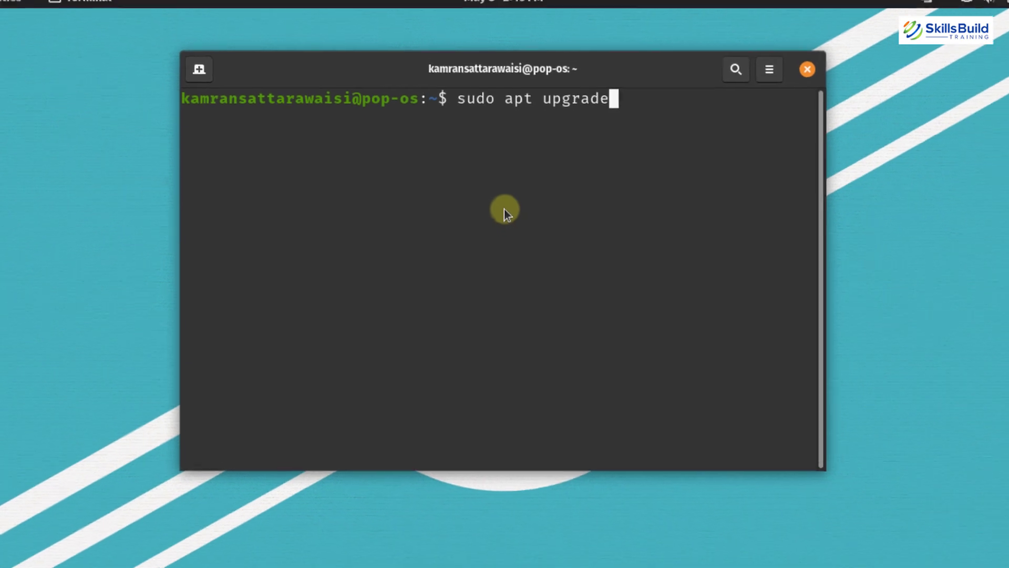
{"action": "key", "text": "Return"}
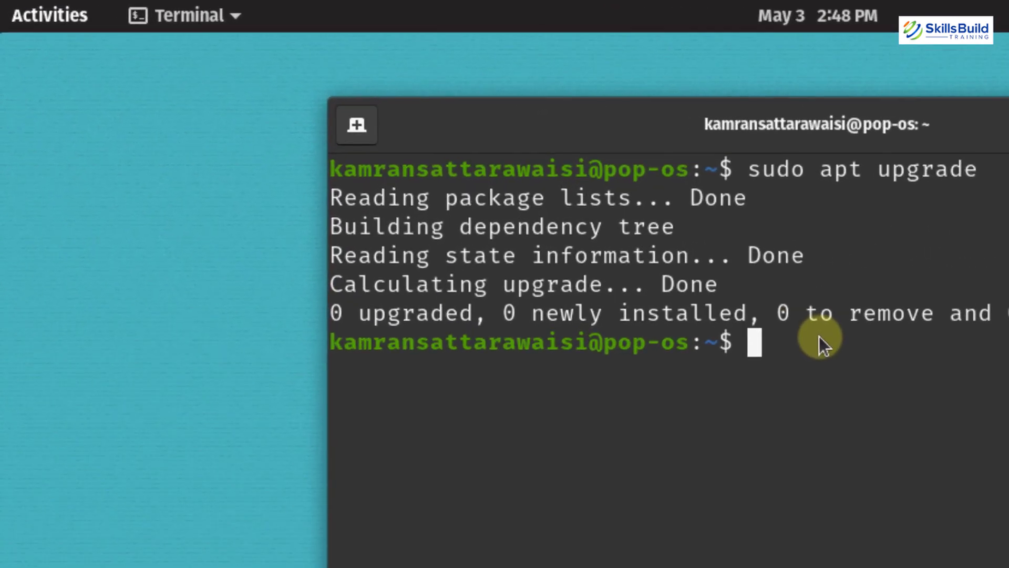
{"action": "left_click", "coordinate": [49, 12]}
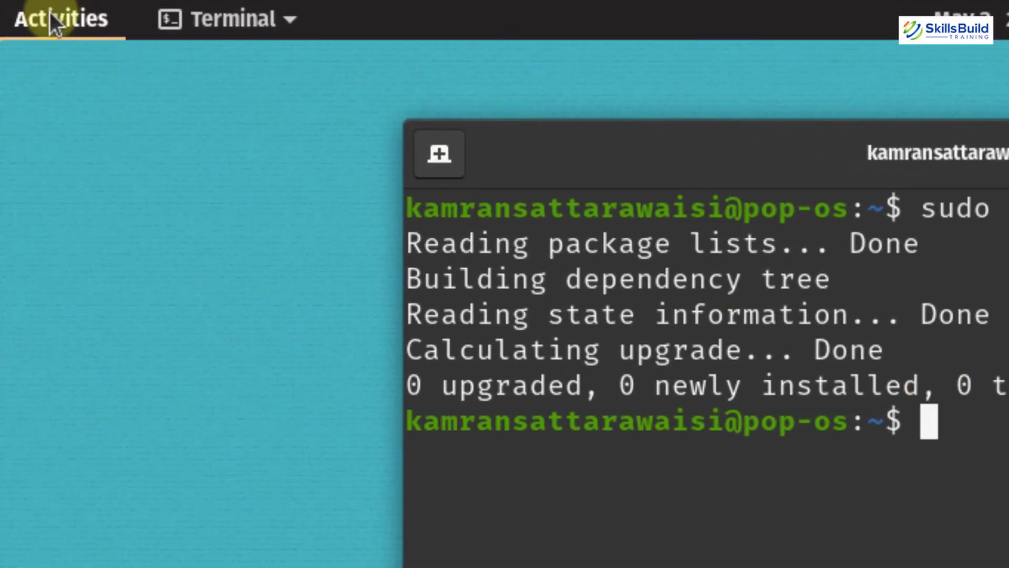
{"action": "left_click", "coordinate": [431, 76]}
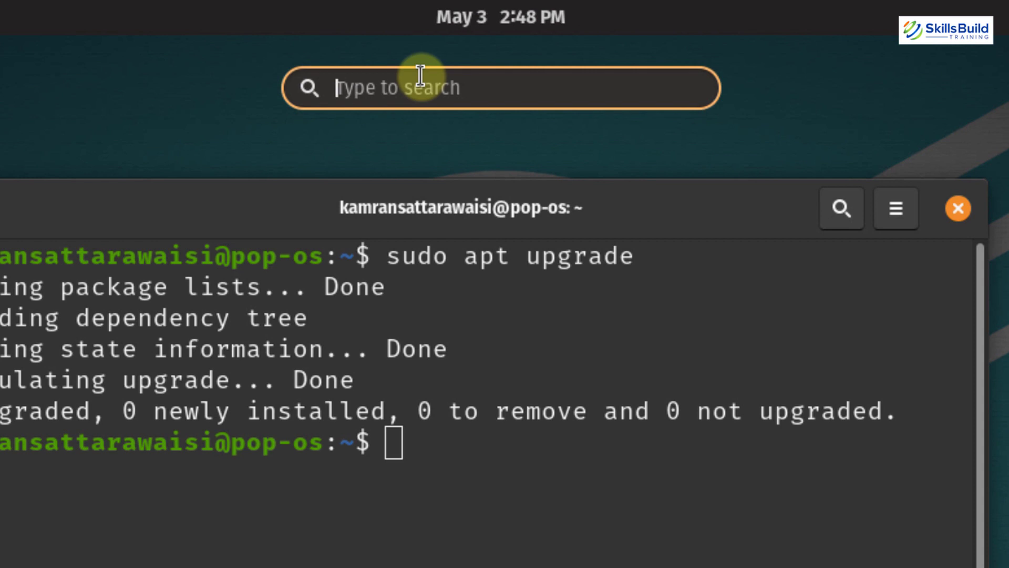
{"action": "type", "text": "fir"}
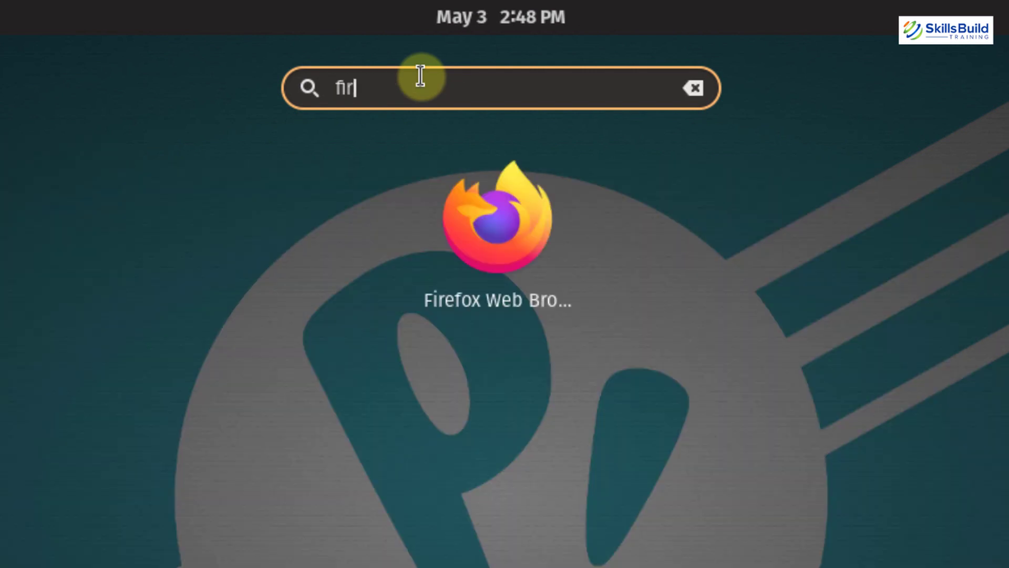
{"action": "type", "text": "mware"}
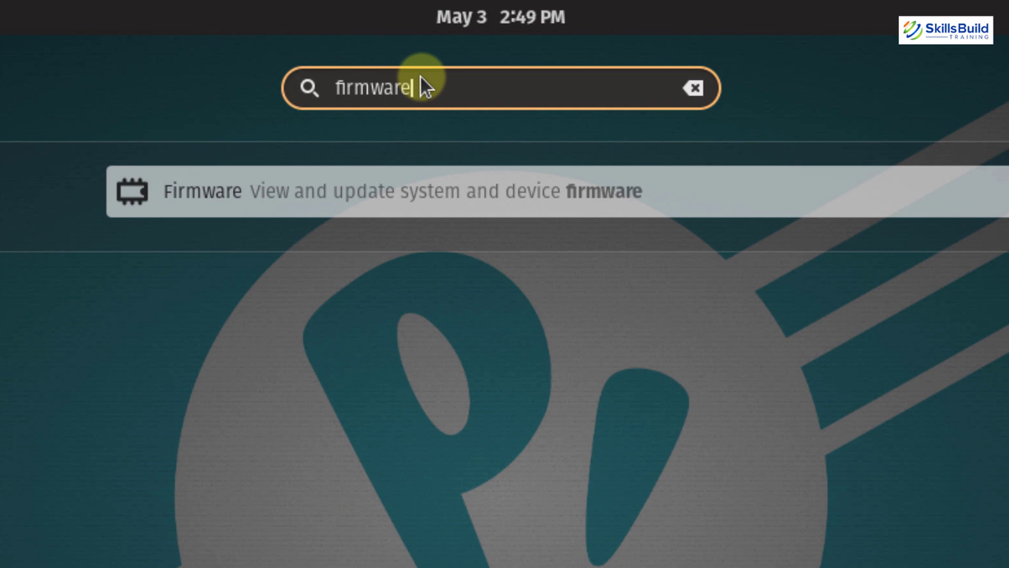
{"action": "left_click", "coordinate": [237, 172]}
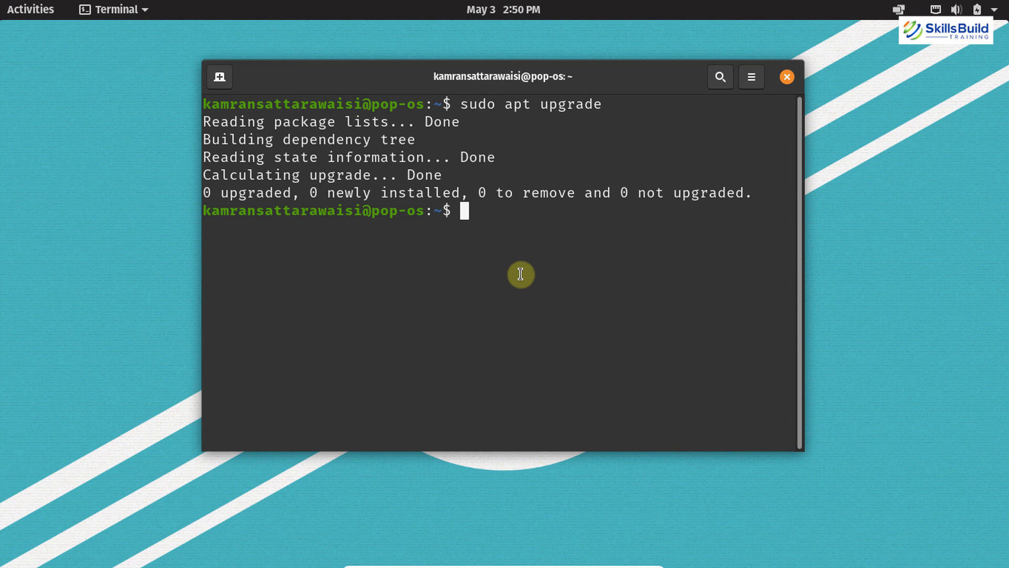
- Install ubuntu-restricted-extras and its 48 new packages, confirming with y
{"action": "type", "text": "sudo ap"}
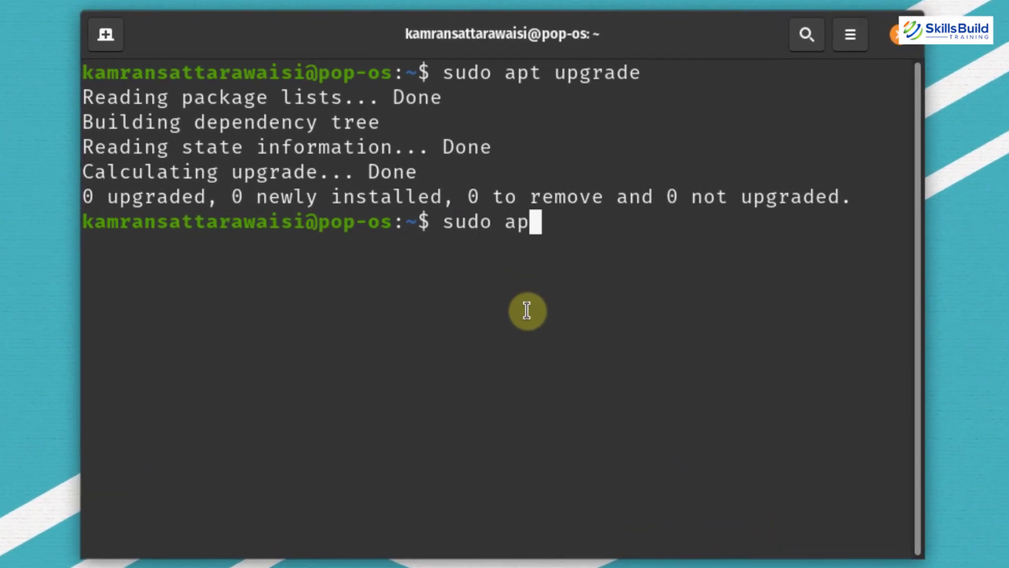
{"action": "type", "text": "t install "}
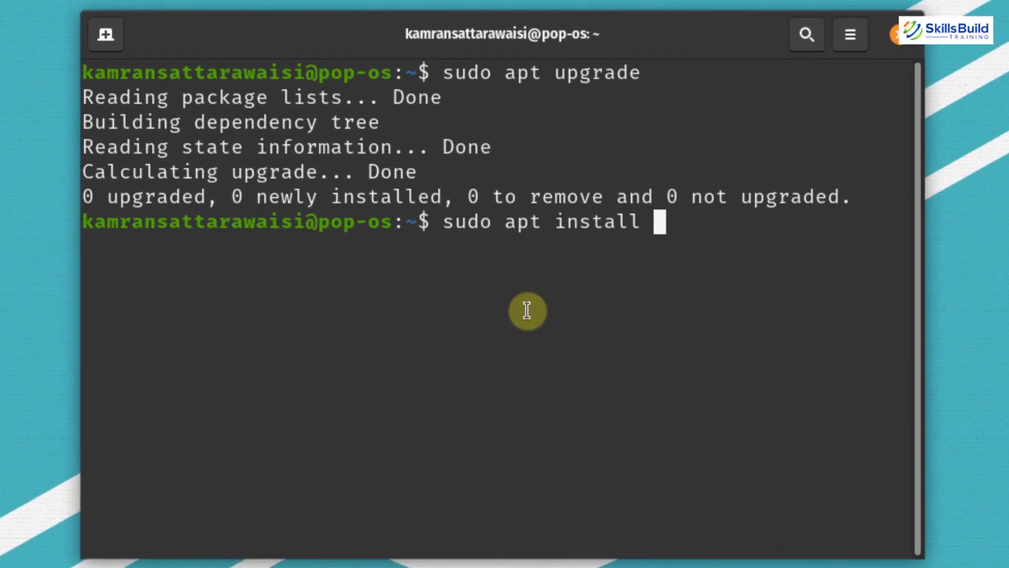
{"action": "type", "text": "ubuntu-r"}
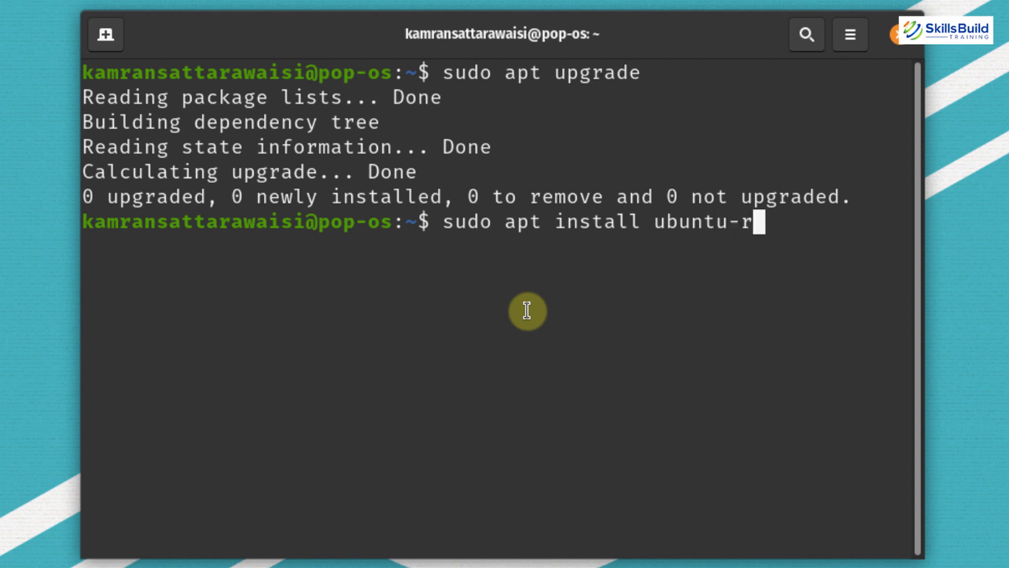
{"action": "type", "text": "es"}
{"action": "key", "text": "Tab"}
{"action": "type", "text": "e"}
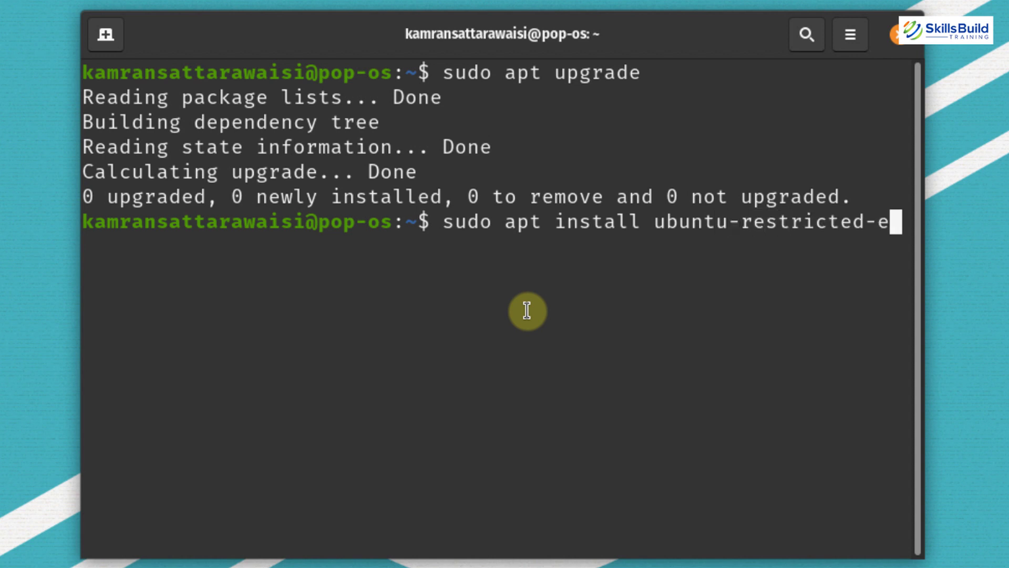
{"action": "type", "text": "xtras"}
{"action": "key", "text": "Return"}
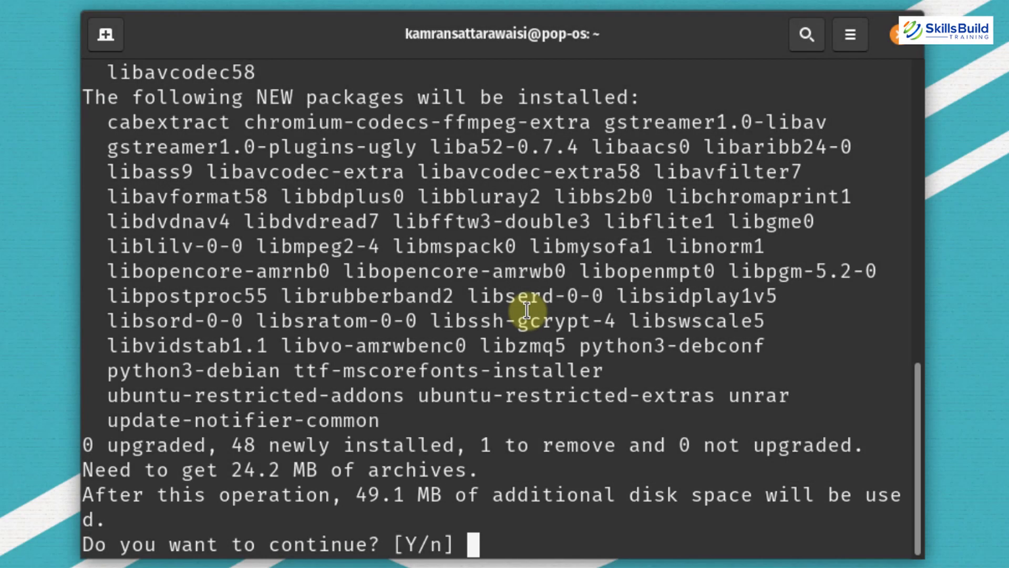
{"action": "type", "text": "y"}
{"action": "key", "text": "Return"}
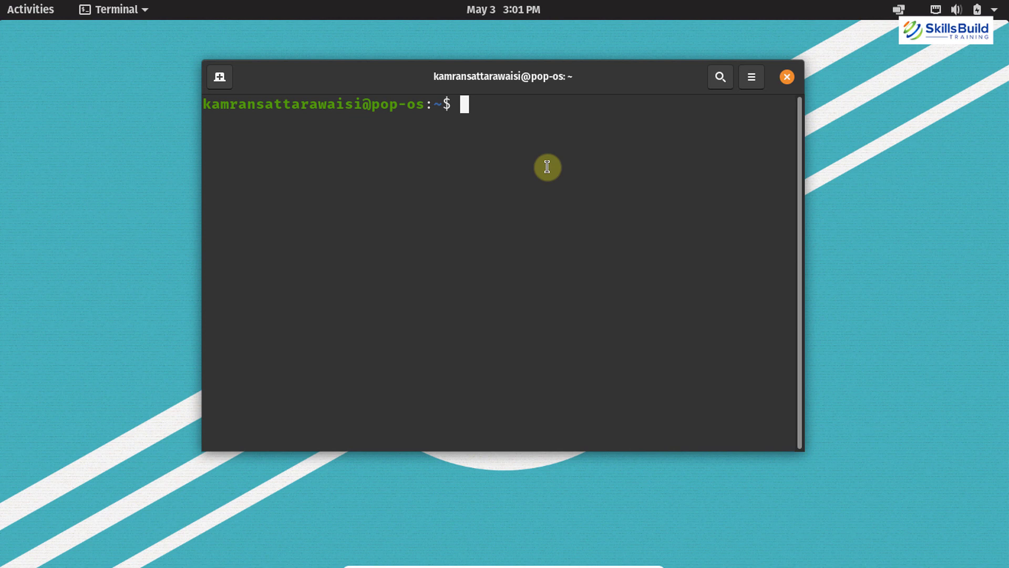
{"action": "mouse_move", "coordinate": [3, 3]}
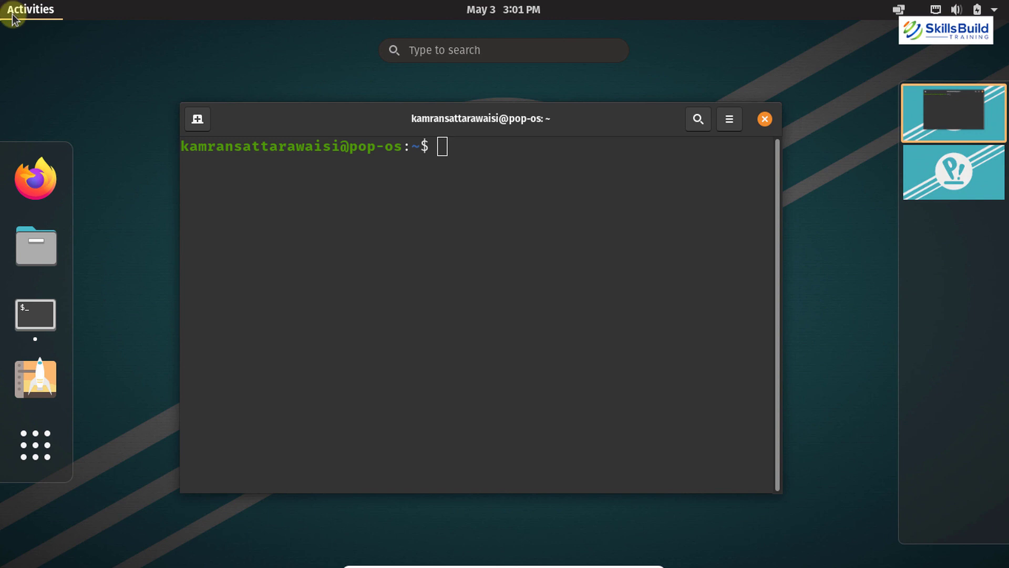
{"action": "left_click", "coordinate": [17, 235]}
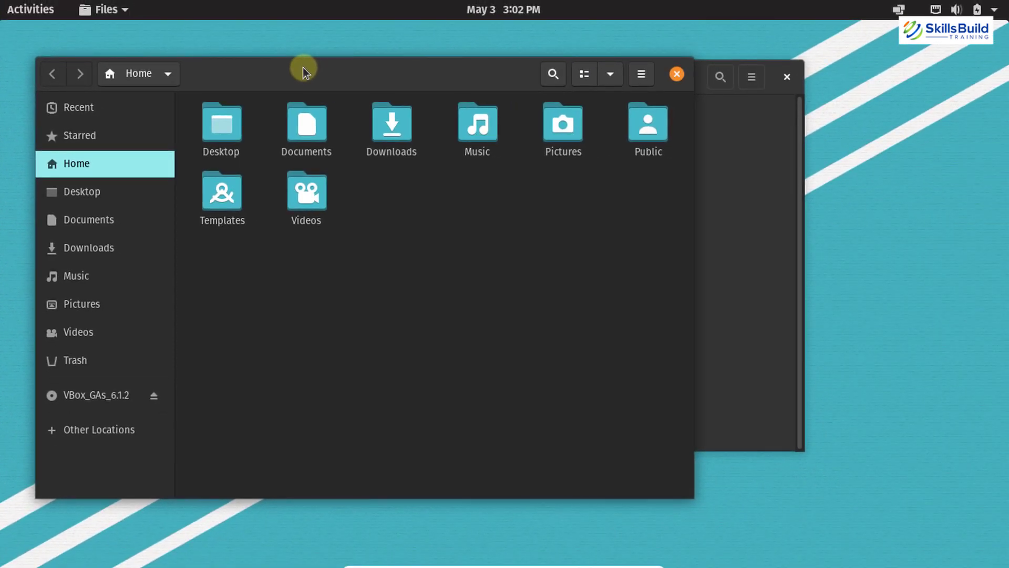
{"action": "double_click", "coordinate": [304, 67]}
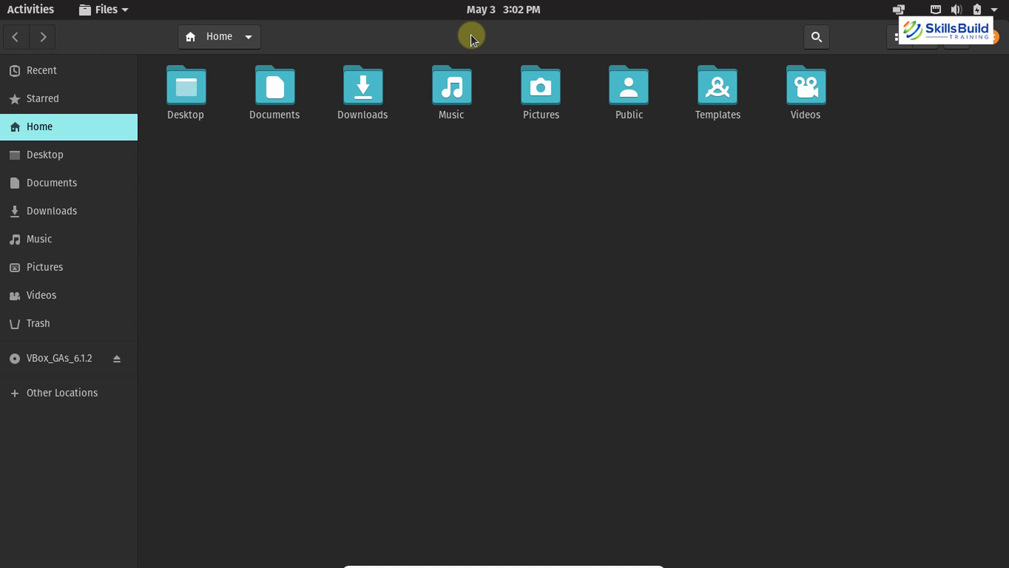
{"action": "double_click", "coordinate": [471, 35]}
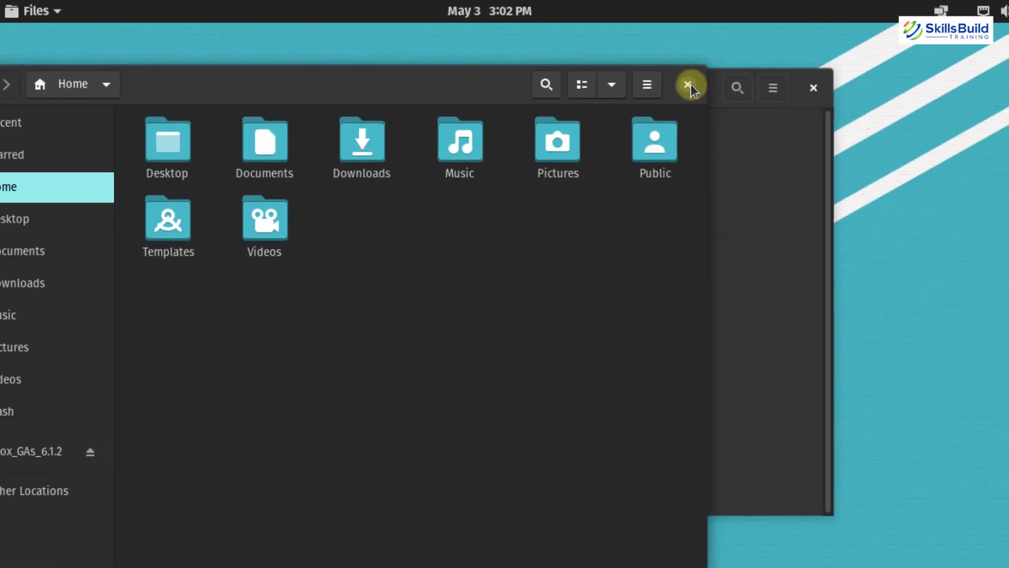
{"action": "left_click", "coordinate": [757, 148]}
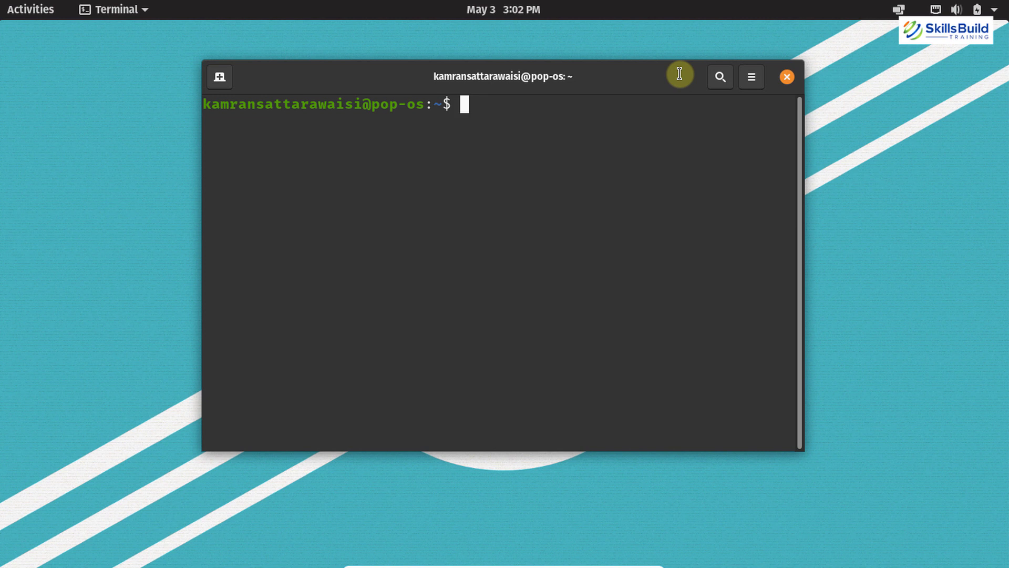
- Install gnome-tweak-tool with its 3 new packages, confirming with y
{"action": "type", "text": "su"}
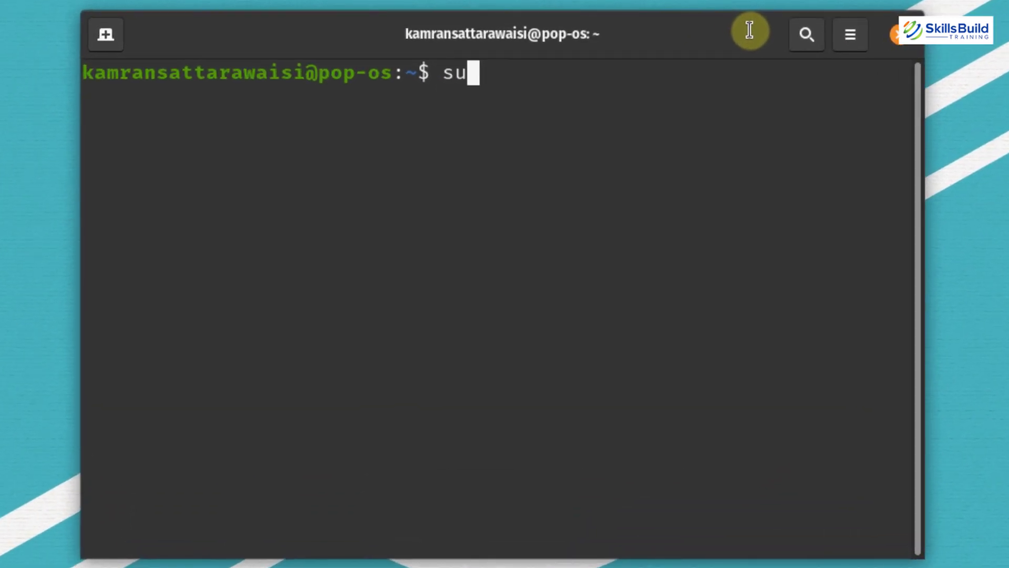
{"action": "type", "text": "do apt "}
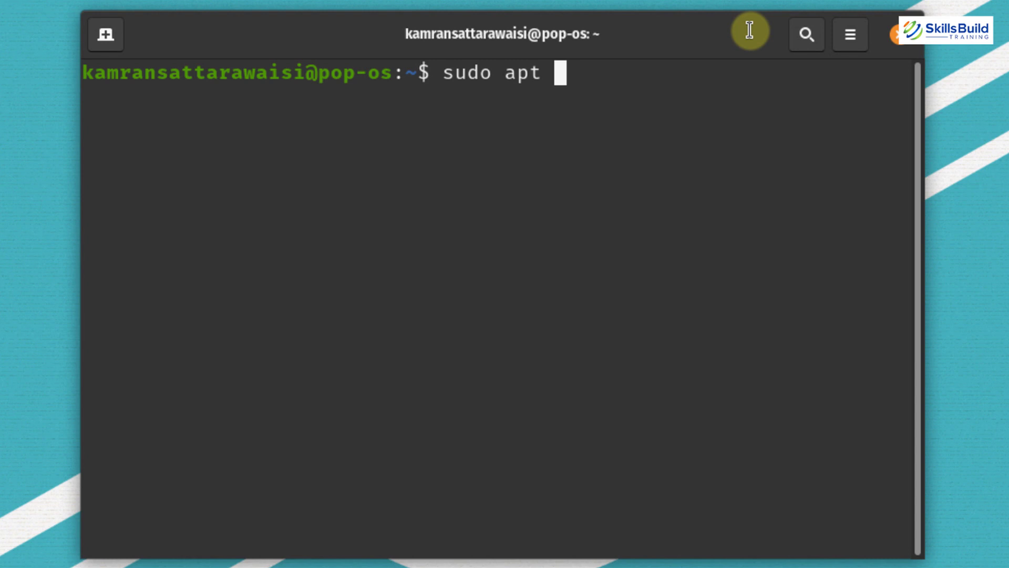
{"action": "type", "text": "install gnome"}
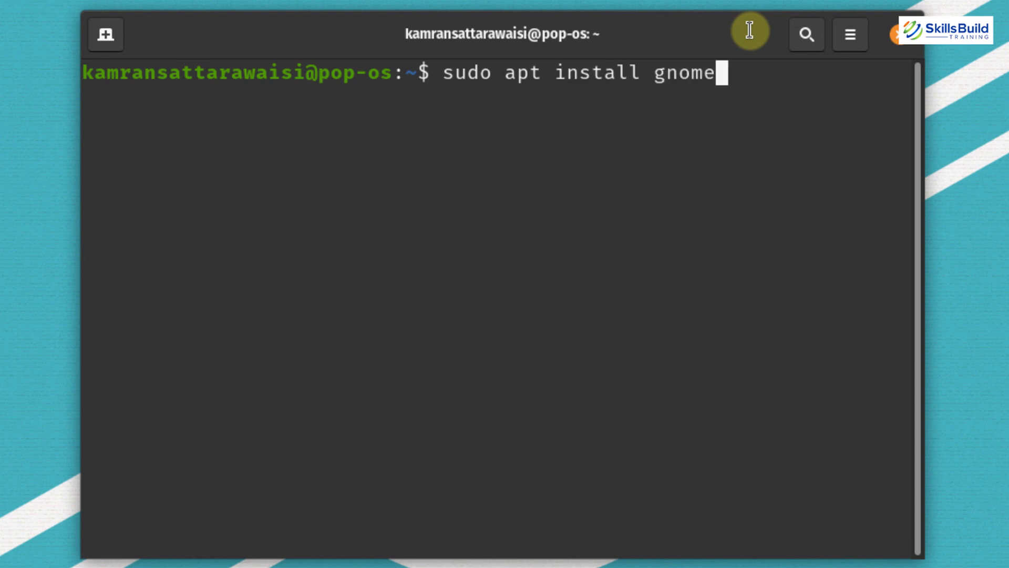
{"action": "type", "text": "-tweak-tool"}
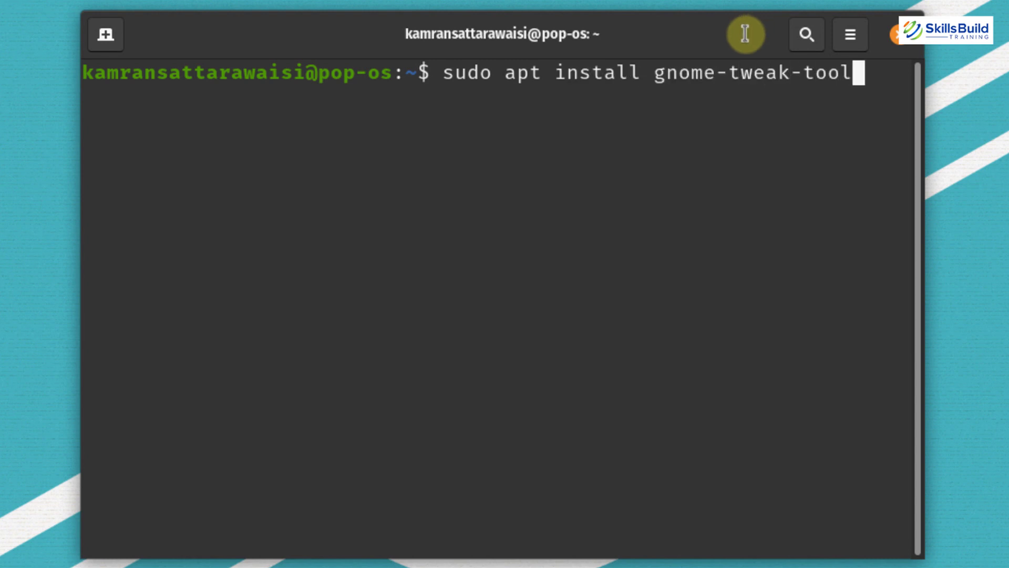
{"action": "key", "text": "Return"}
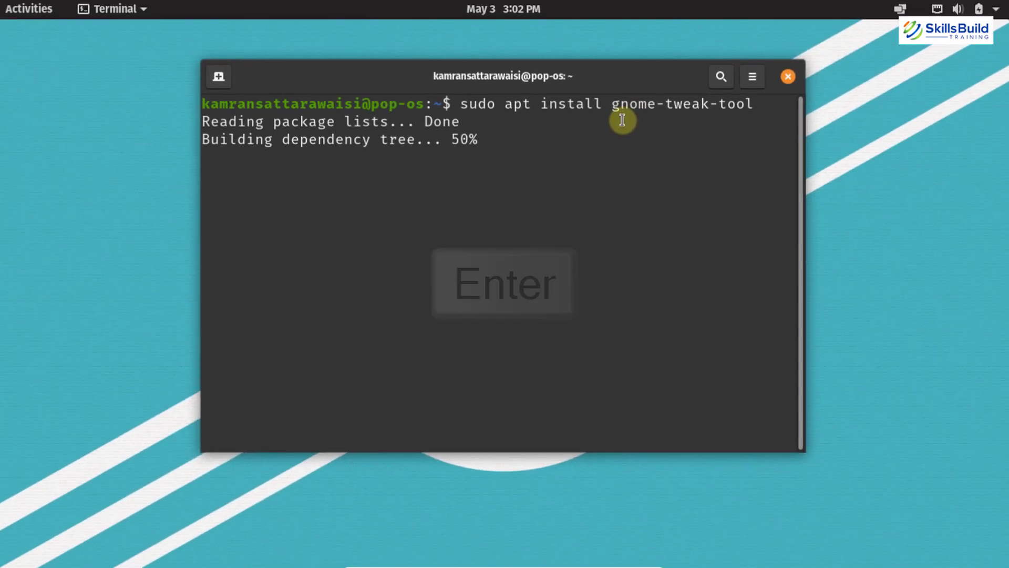
{"action": "type", "text": "y"}
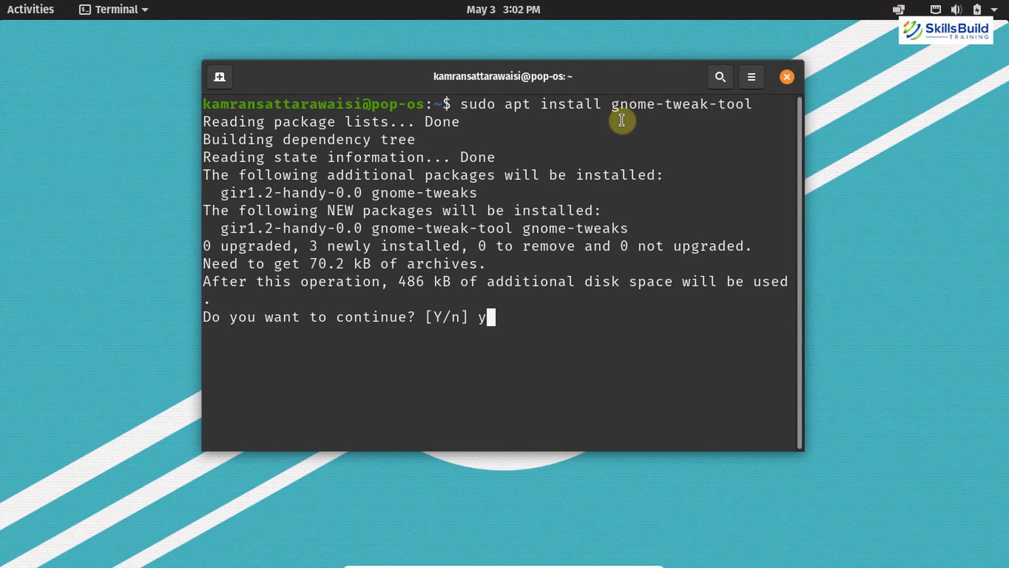
{"action": "key", "text": "Return"}
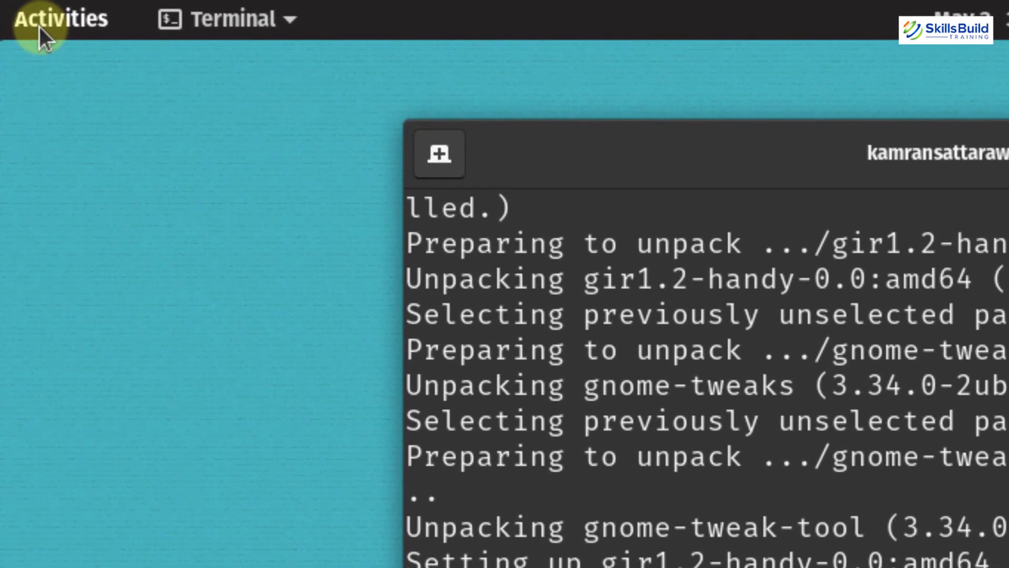
{"action": "left_click", "coordinate": [39, 28]}
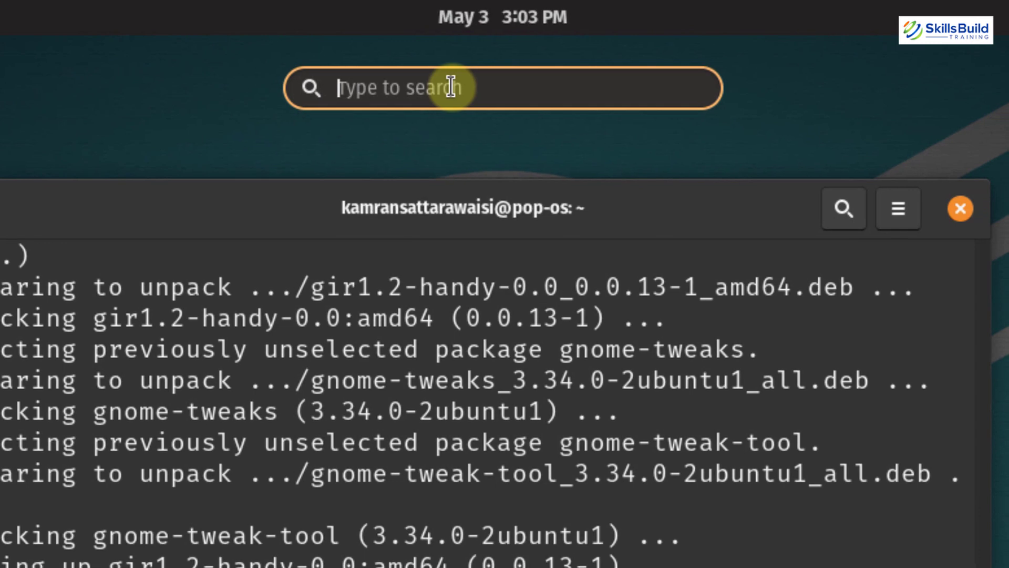
- Launch Tweaks and switch on the Maximize and Minimize titlebar buttons
{"action": "type", "text": "twea"}
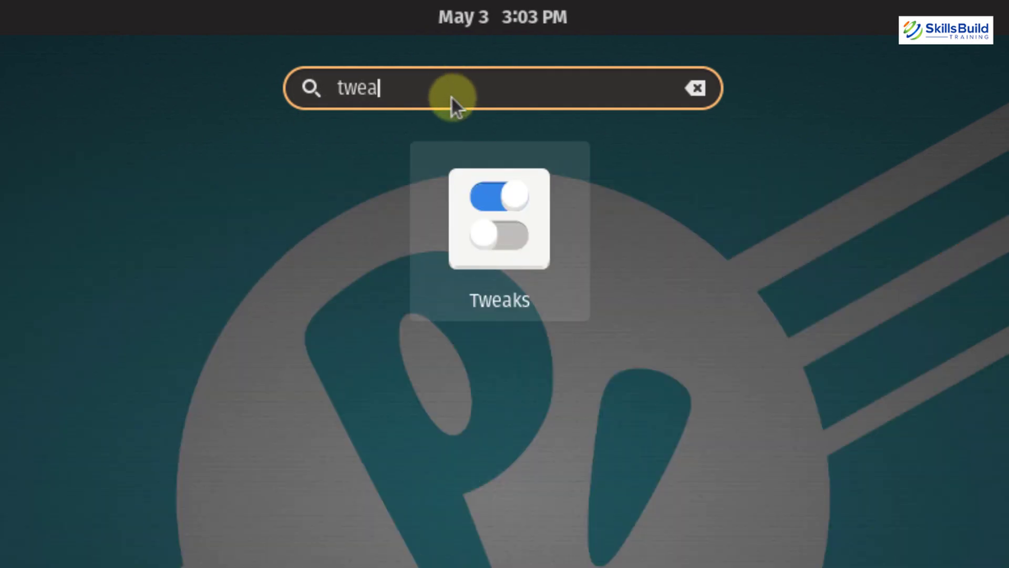
{"action": "left_click", "coordinate": [460, 233]}
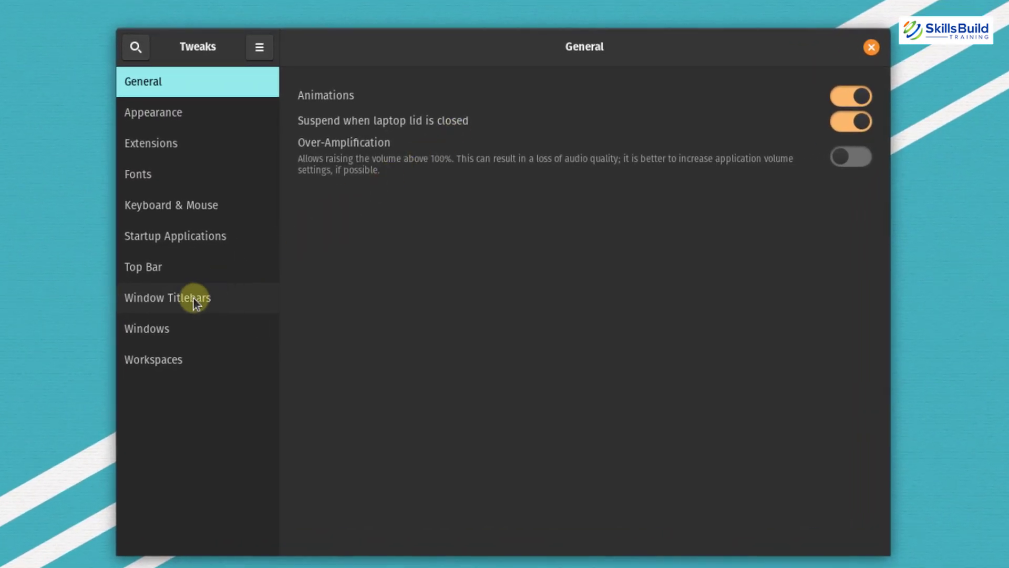
{"action": "left_click", "coordinate": [193, 298]}
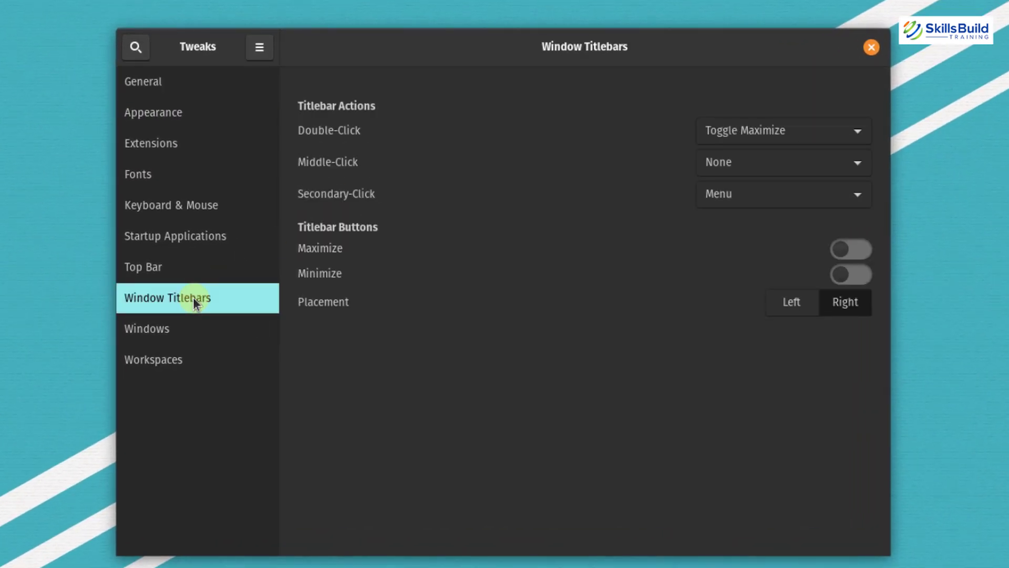
{"action": "left_click", "coordinate": [849, 252]}
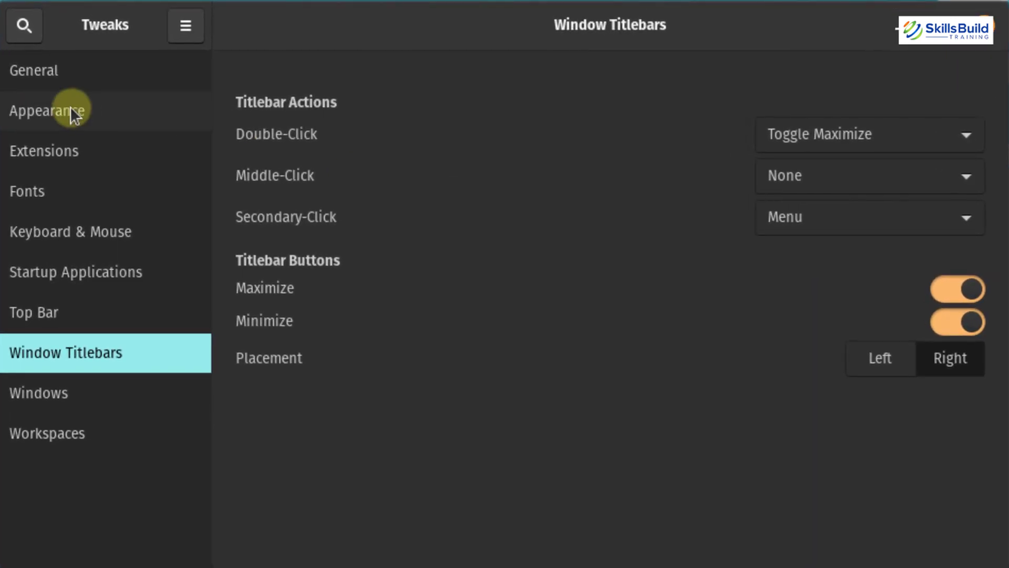
{"action": "left_click", "coordinate": [72, 113]}
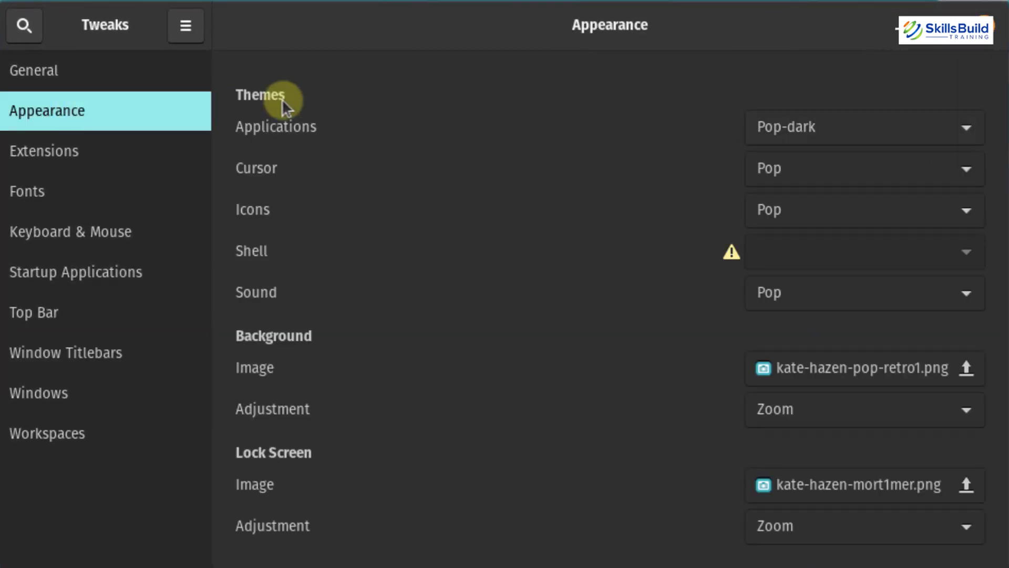
- Leave Pop-dark selected as the applications theme in Tweaks Appearance
{"action": "left_click", "coordinate": [751, 126]}
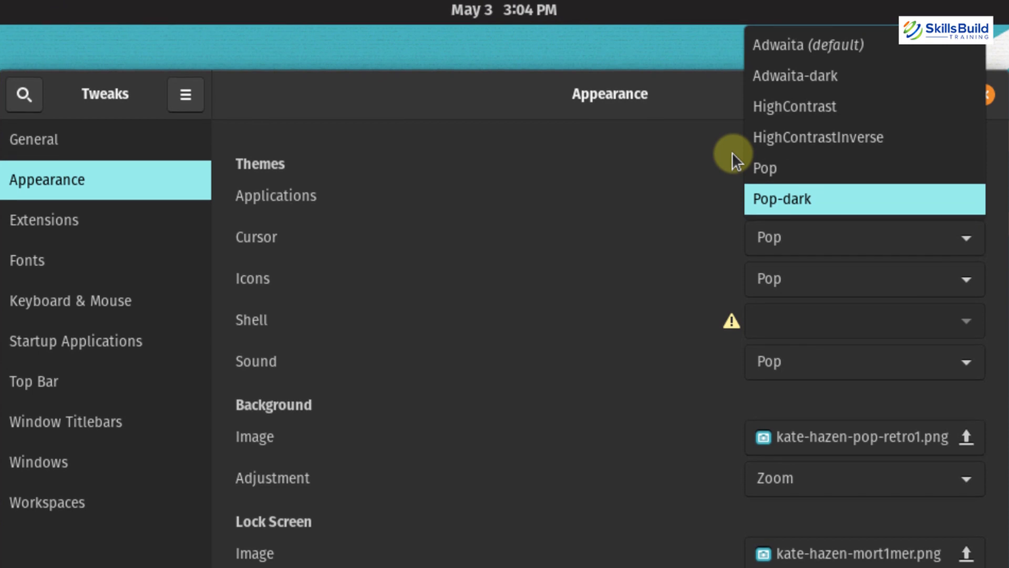
{"action": "left_click", "coordinate": [706, 200]}
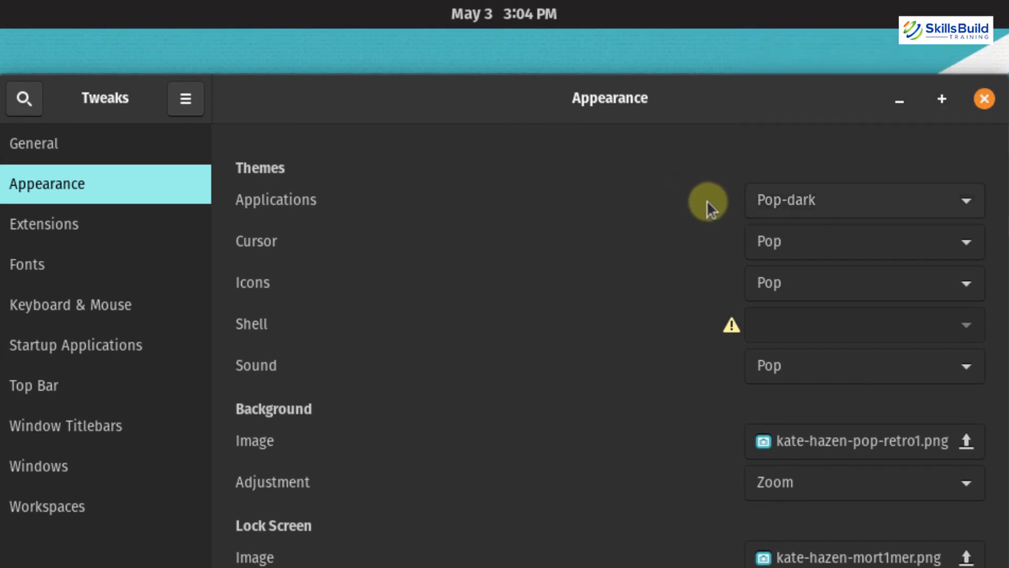
{"action": "left_click", "coordinate": [798, 210]}
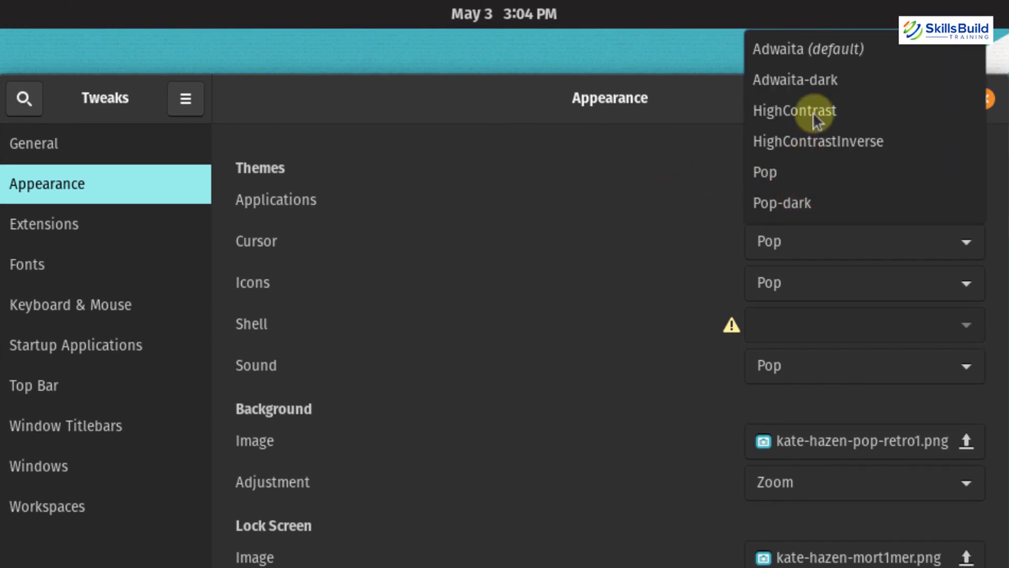
{"action": "left_click", "coordinate": [619, 166]}
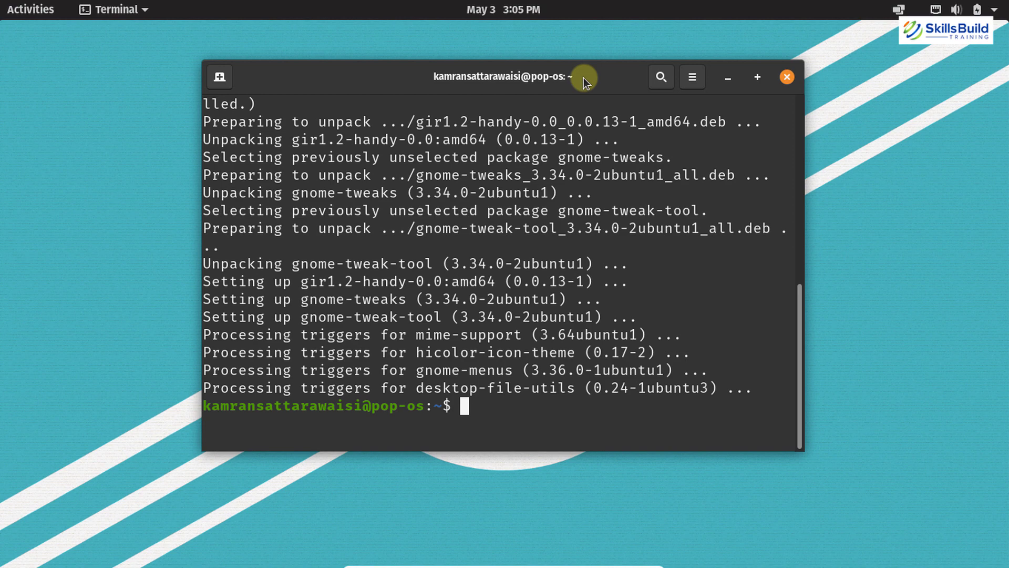
- Install snapd with sudo apt install, confirming with y, then clear the terminal
{"action": "type", "text": "sudo "}
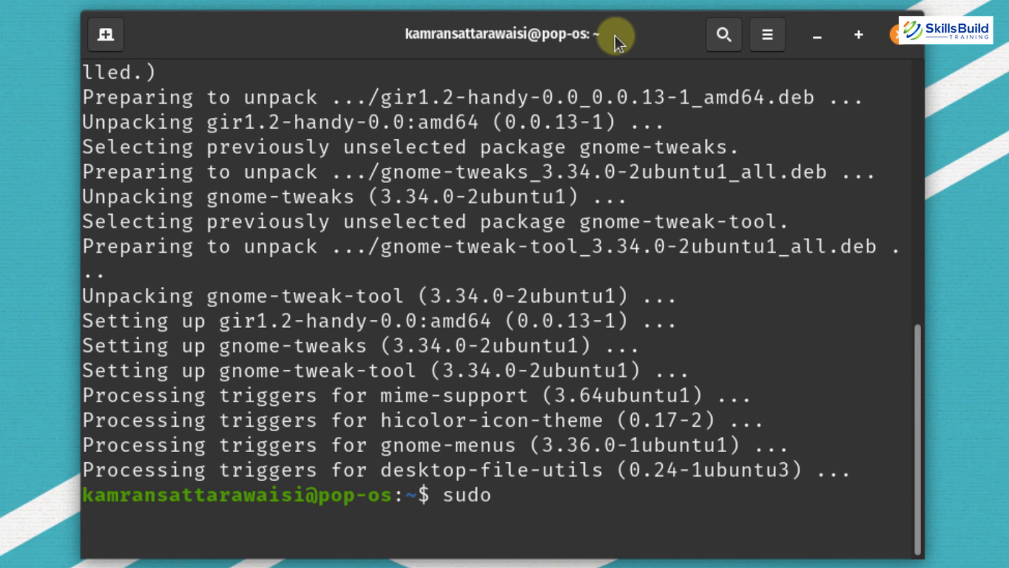
{"action": "type", "text": "apt install snapd"}
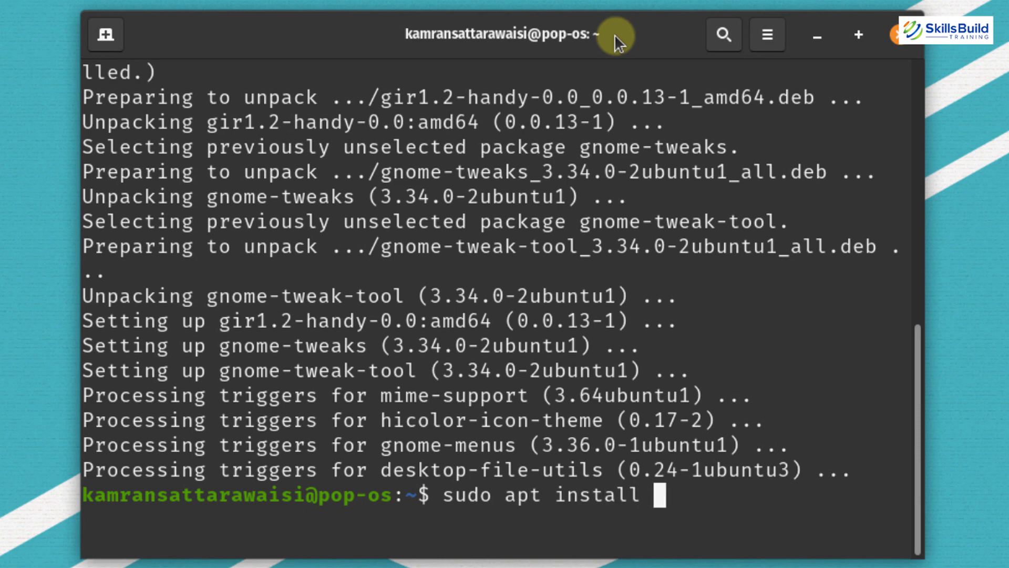
{"action": "key", "text": "Return"}
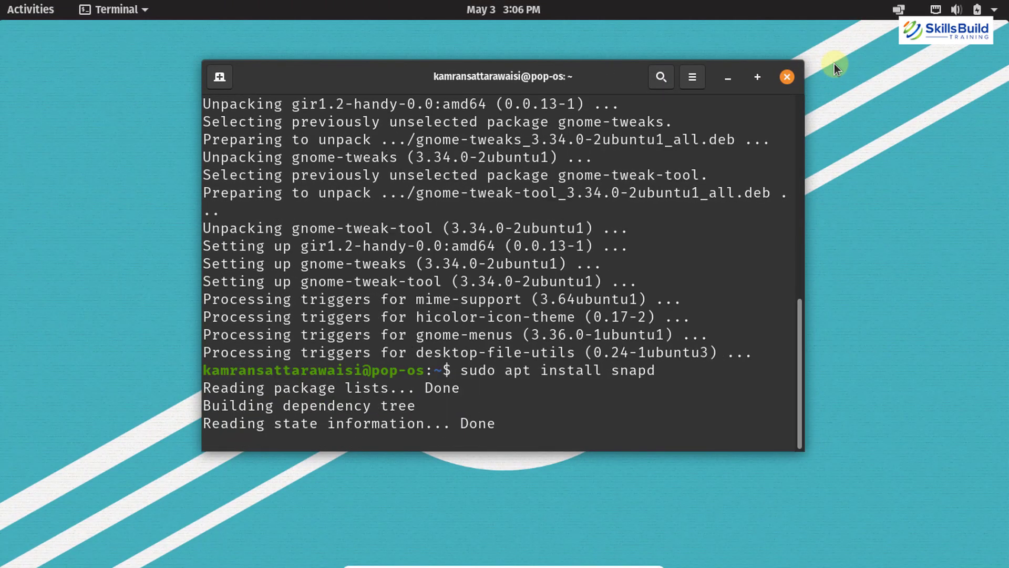
{"action": "type", "text": "y"}
{"action": "key", "text": "Return"}
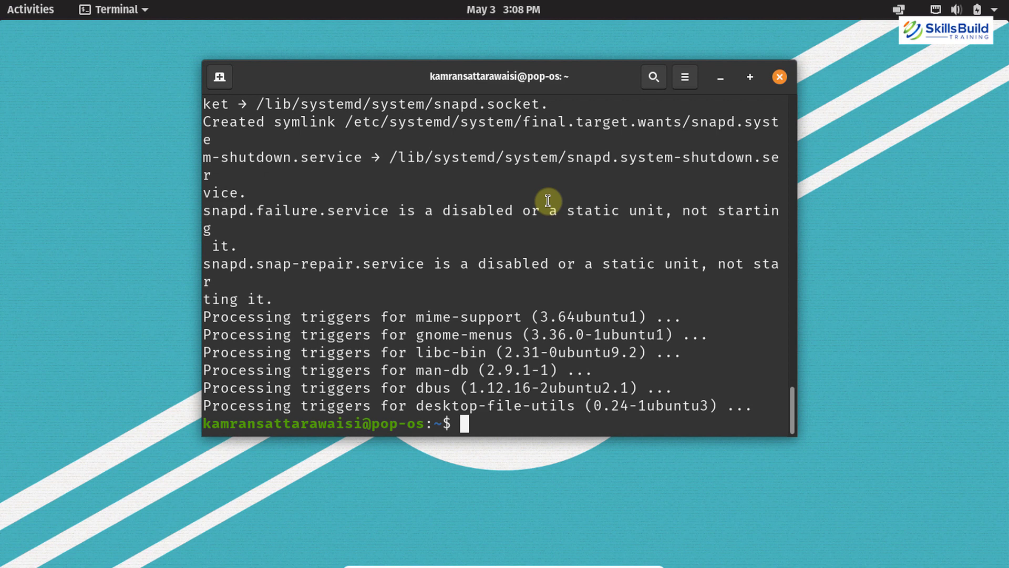
{"action": "type", "text": "clear"}
{"action": "key", "text": "Return"}
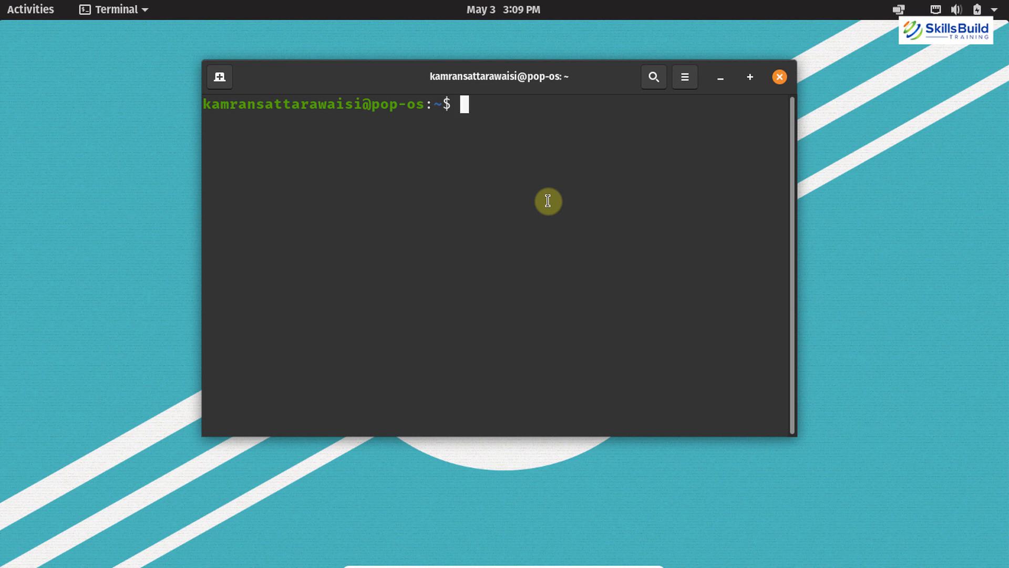
- Install VLC 3.0.12.1 from VideoLAN using sudo snap install vlc
{"action": "type", "text": "sudo"}
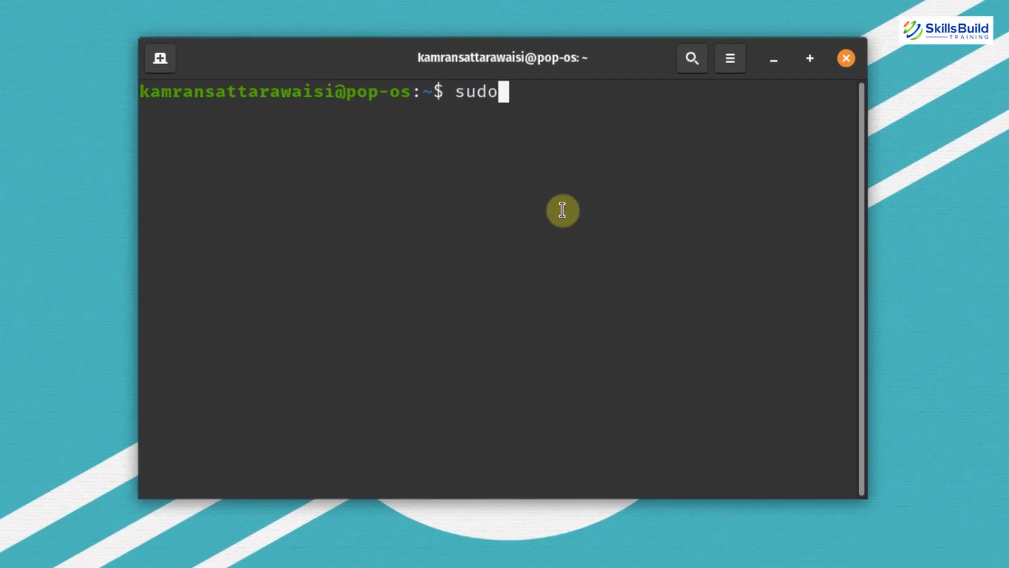
{"action": "type", "text": " snap install"}
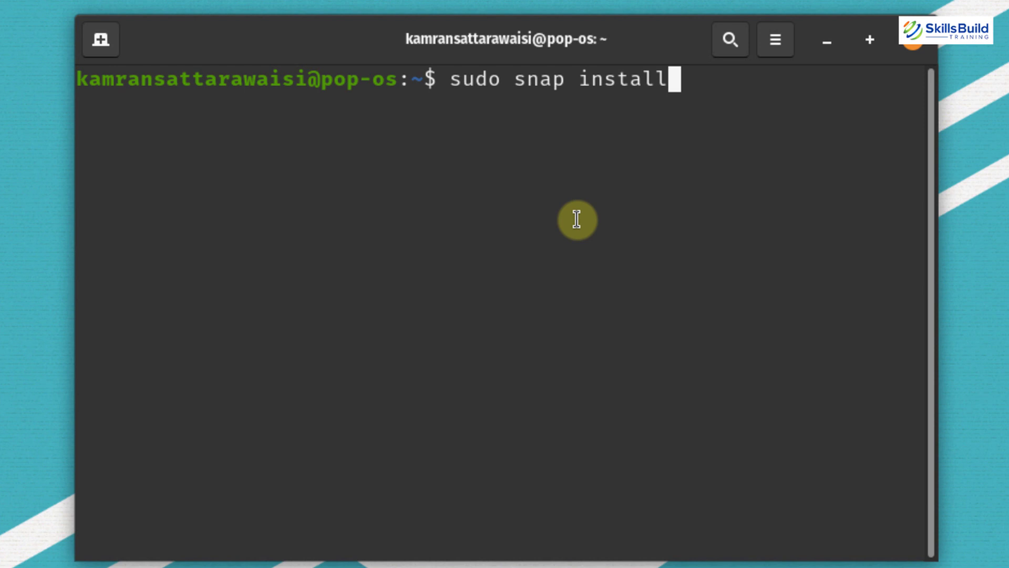
{"action": "type", "text": " vlc"}
{"action": "key", "text": "Return"}
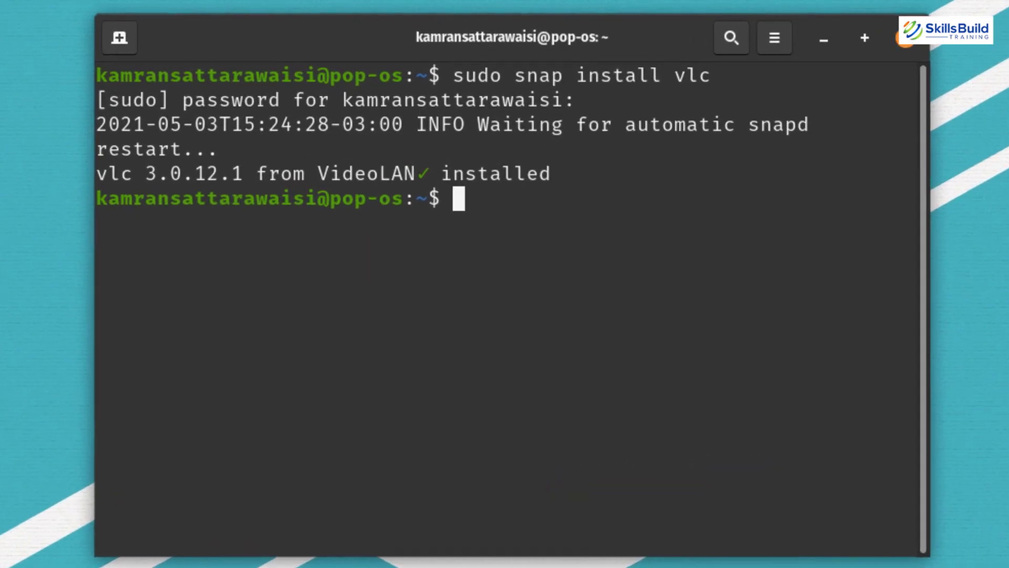
{"action": "type", "text": "sudo uf"}
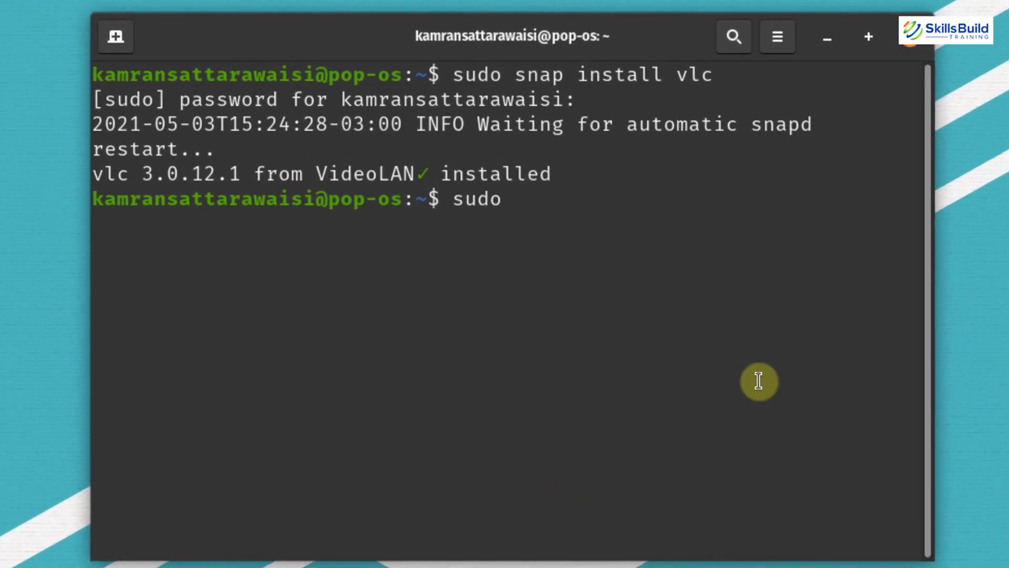
{"action": "type", "text": "w enable"}
{"action": "key", "text": "Return"}
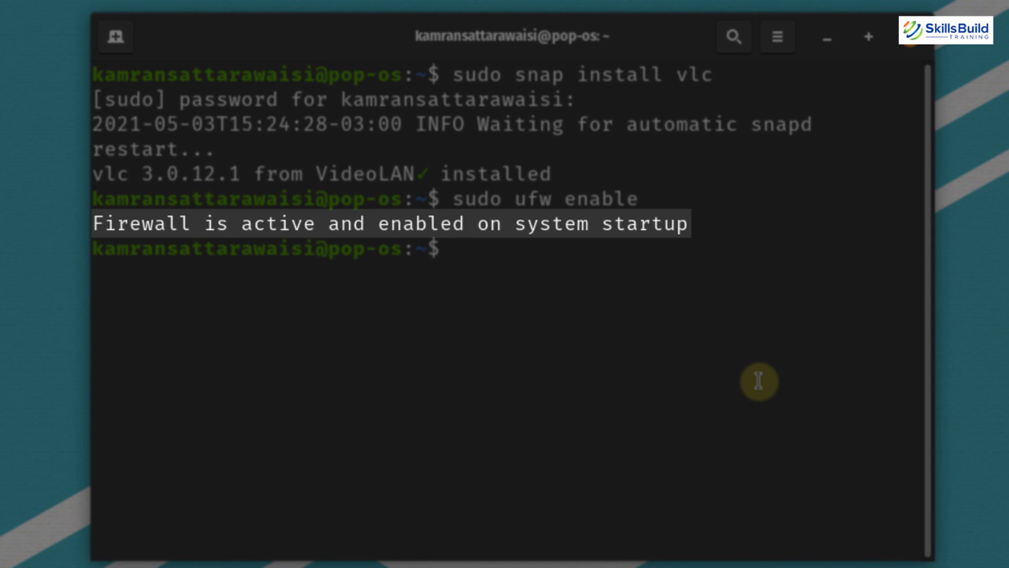
{"action": "key", "text": "Up"}
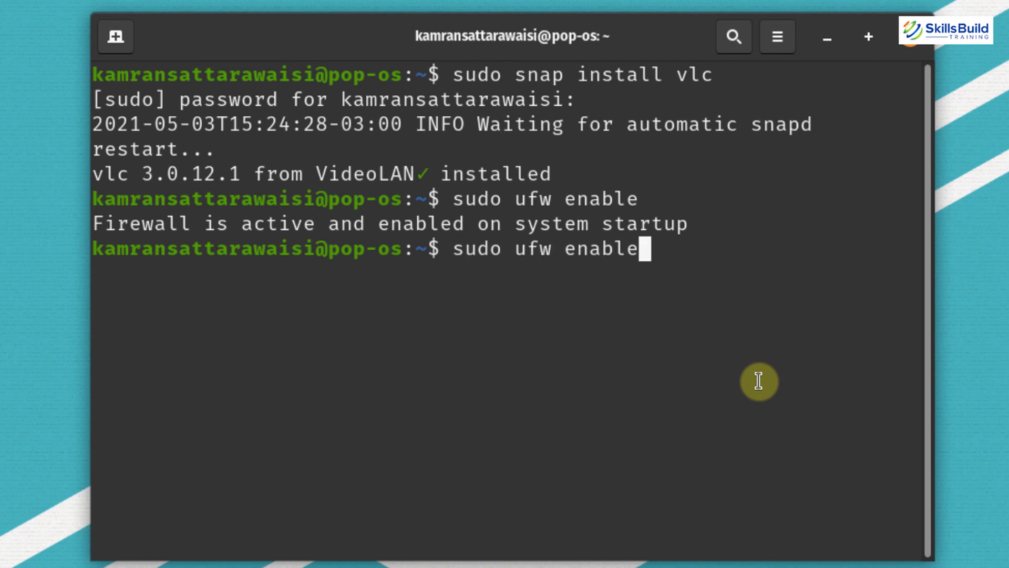
{"action": "key", "text": "BackSpace"}
{"action": "key", "text": "BackSpace"}
{"action": "key", "text": "BackSpace"}
{"action": "key", "text": "BackSpace"}
{"action": "key", "text": "BackSpace"}
{"action": "key", "text": "BackSpace"}
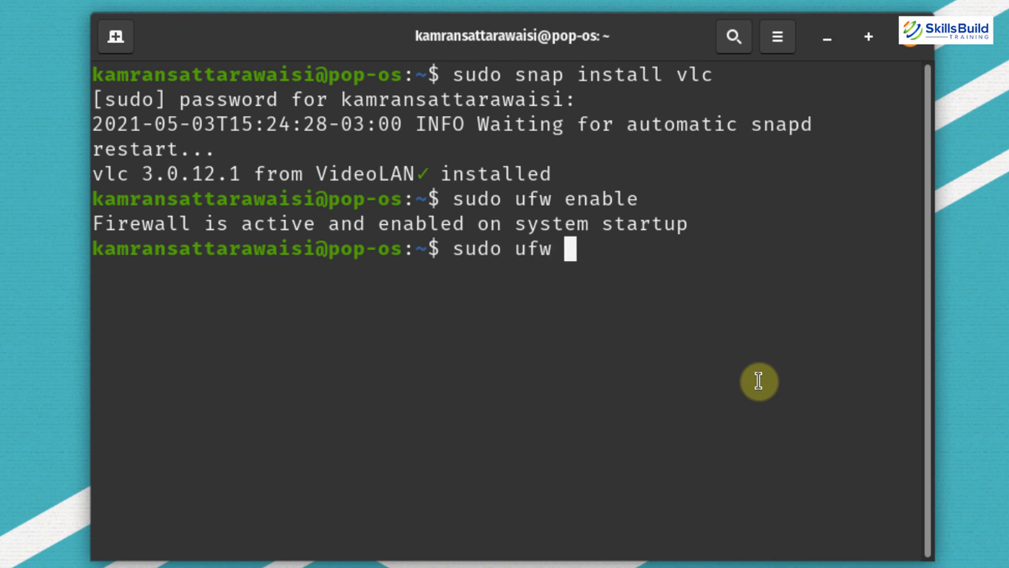
{"action": "type", "text": "dia"}
{"action": "key", "text": "BackSpace"}
{"action": "type", "text": "sable"}
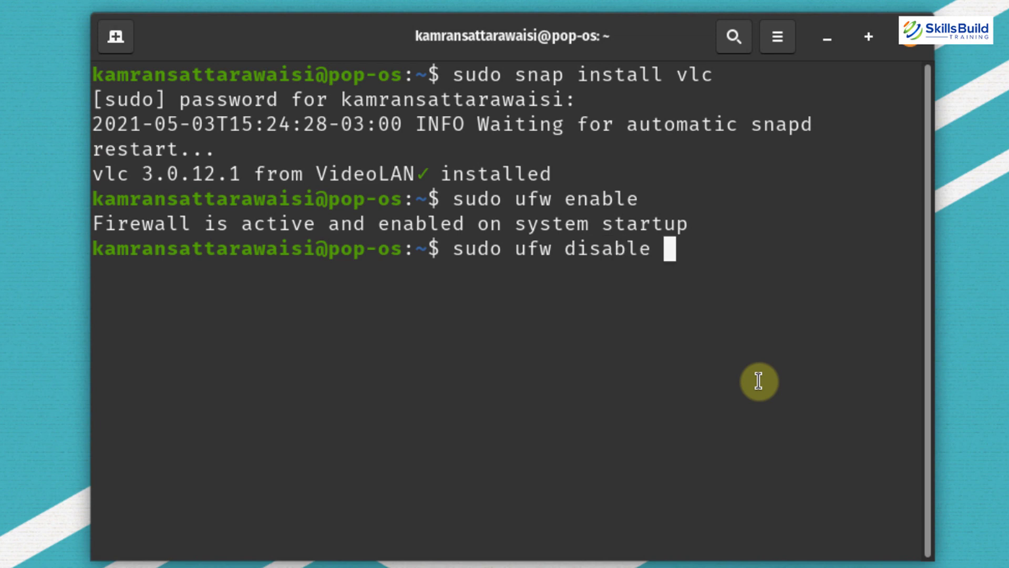
{"action": "key", "text": "BackSpace"}
{"action": "key", "text": "BackSpace"}
{"action": "key", "text": "BackSpace"}
{"action": "key", "text": "BackSpace"}
{"action": "key", "text": "BackSpace"}
{"action": "key", "text": "BackSpace"}
{"action": "key", "text": "BackSpace"}
{"action": "key", "text": "BackSpace"}
{"action": "key", "text": "BackSpace"}
{"action": "key", "text": "BackSpace"}
{"action": "key", "text": "BackSpace"}
{"action": "key", "text": "BackSpace"}
{"action": "key", "text": "BackSpace"}
{"action": "key", "text": "BackSpace"}
{"action": "key", "text": "BackSpace"}
{"action": "key", "text": "BackSpace"}
{"action": "key", "text": "BackSpace"}
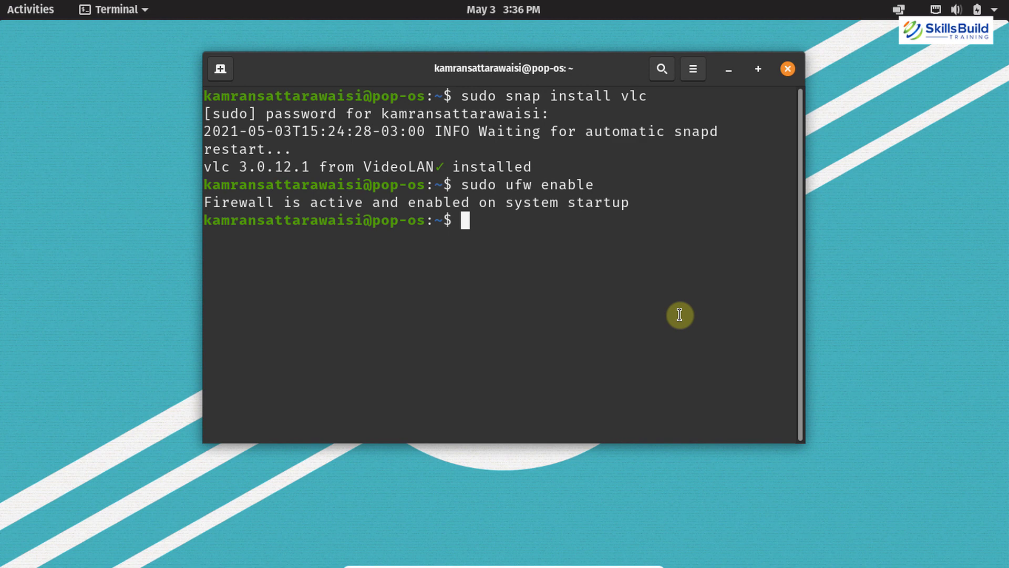
- Install Synaptic 0.84.6ubuntu5 with its 10 new packages, confirming with y
{"action": "type", "text": "sudo apt "}
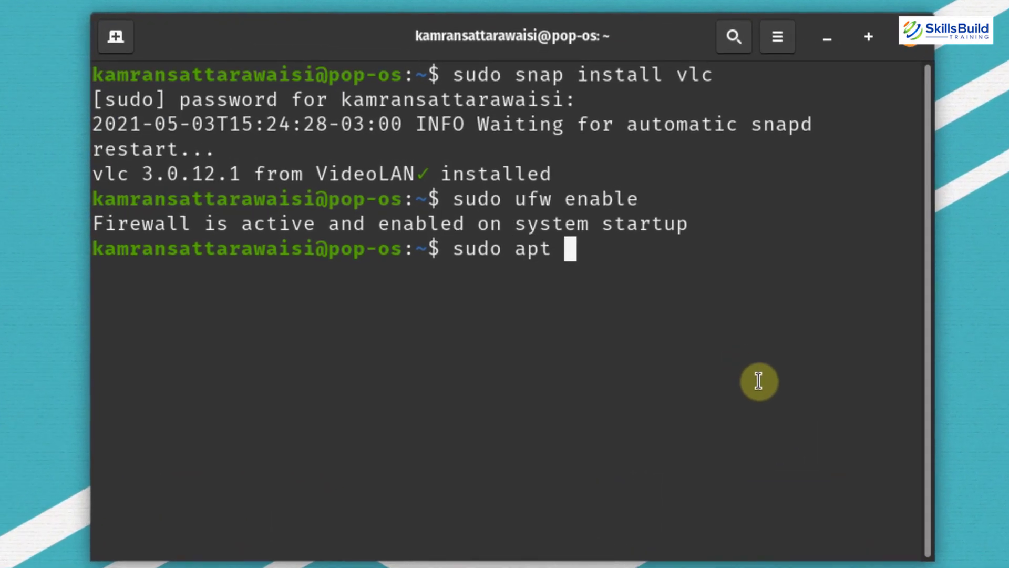
{"action": "type", "text": "install sy"}
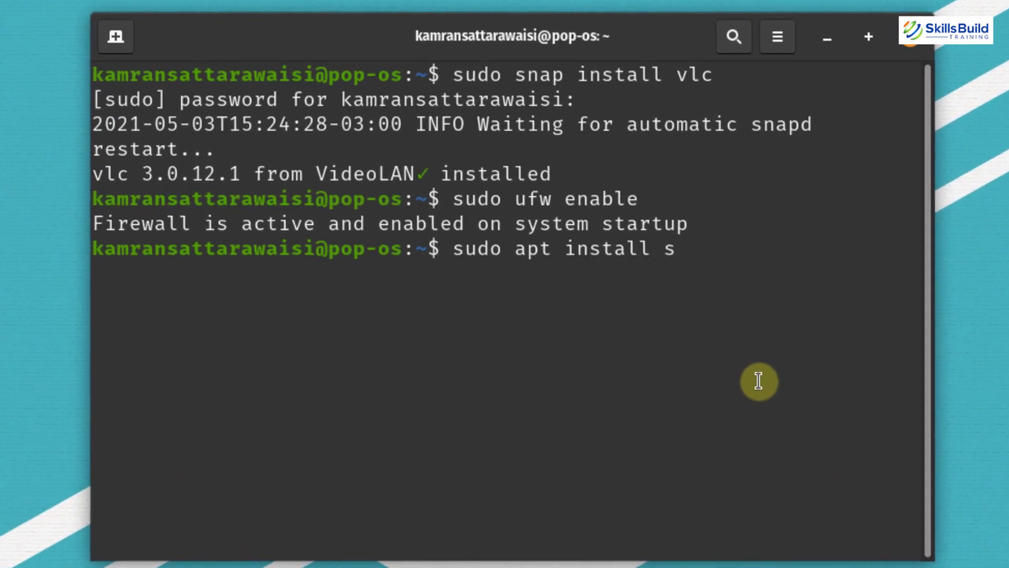
{"action": "type", "text": "naptic"}
{"action": "key", "text": "Return"}
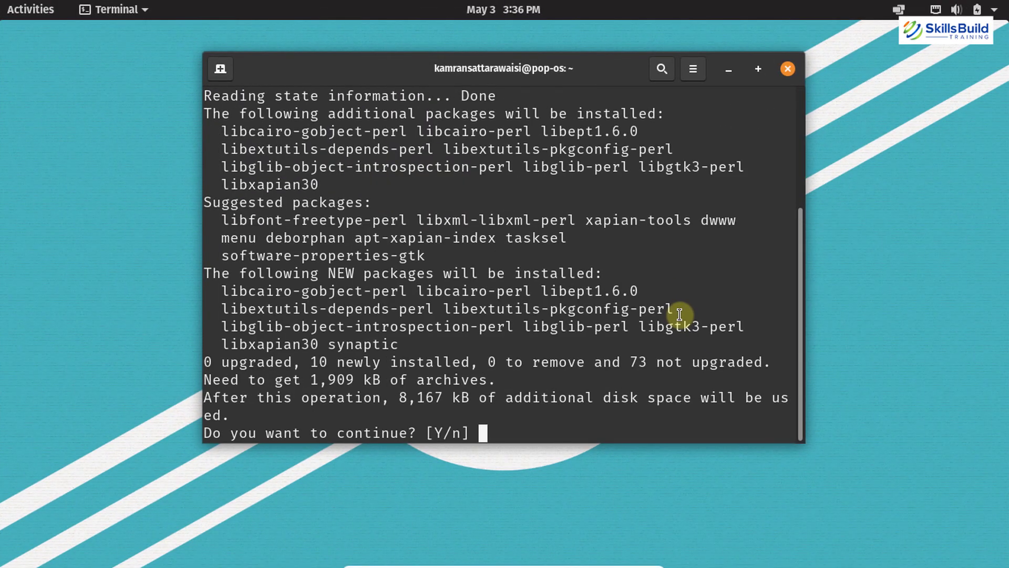
{"action": "type", "text": "y"}
{"action": "key", "text": "Return"}
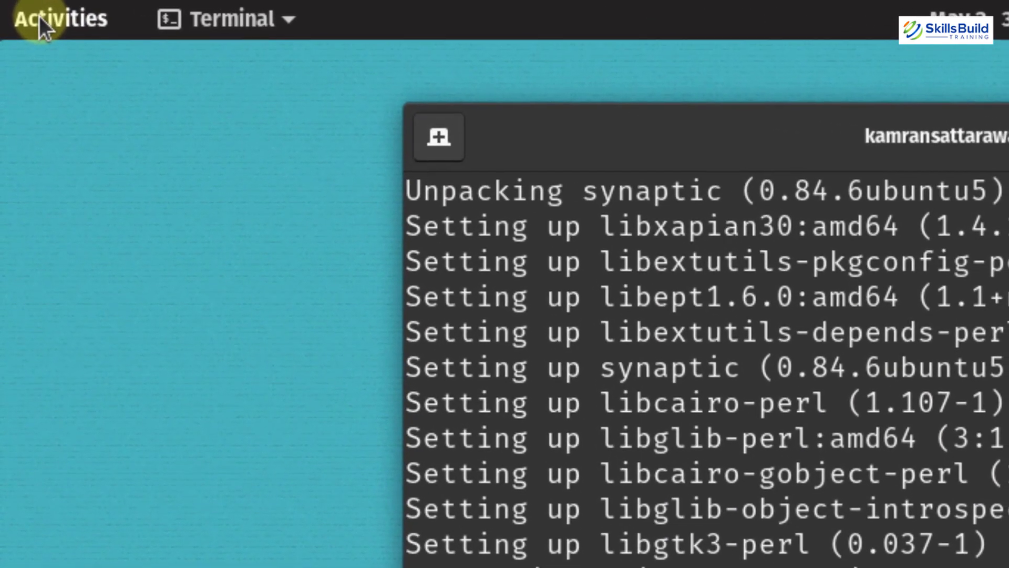
- Launch Synaptic Package Manager with the administrator password and maximize its window
{"action": "left_click", "coordinate": [39, 17]}
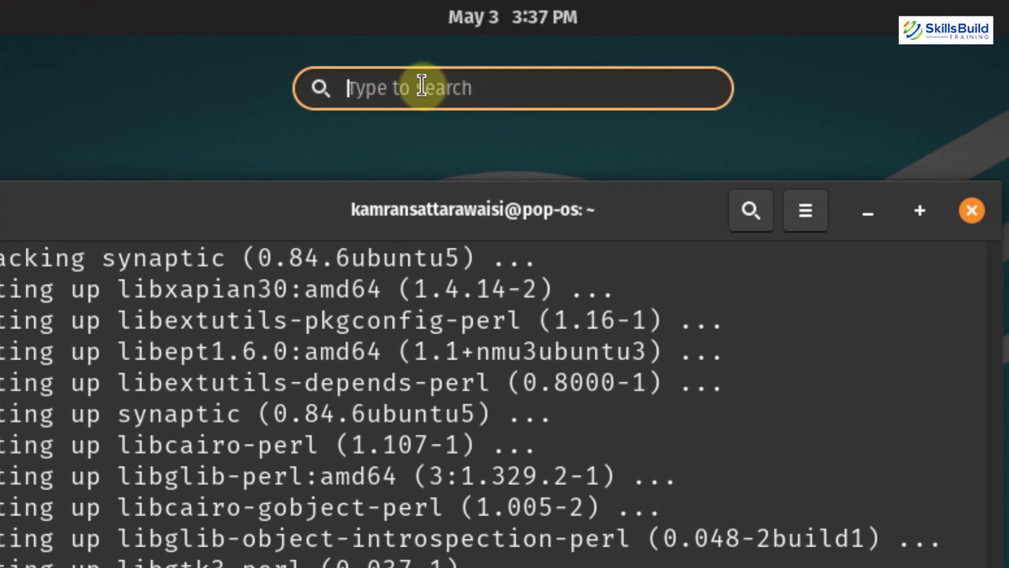
{"action": "type", "text": "sya"}
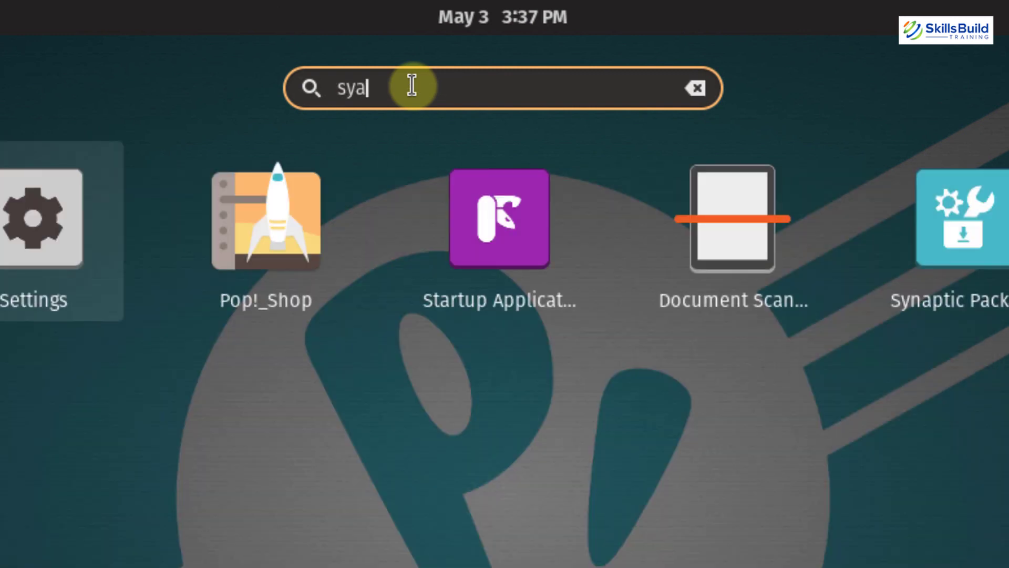
{"action": "key", "text": "BackSpace"}
{"action": "type", "text": "na"}
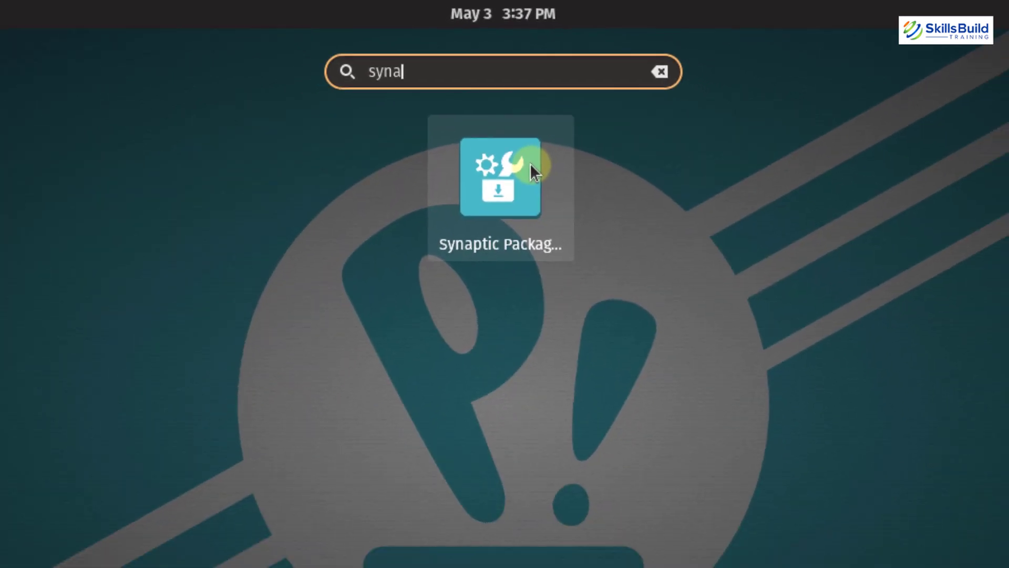
{"action": "left_click", "coordinate": [530, 163]}
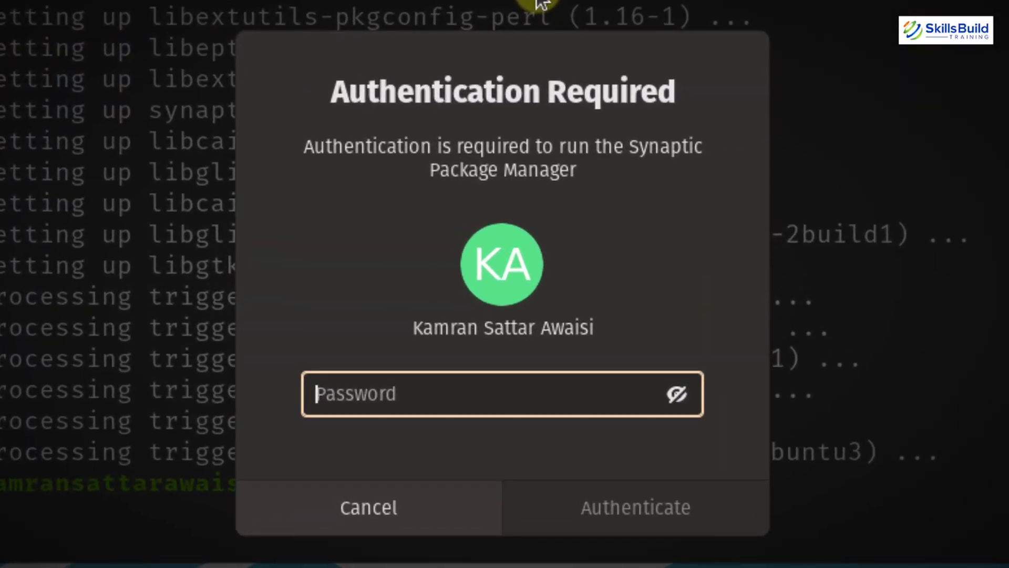
{"action": "type", "text": "•••••••"}
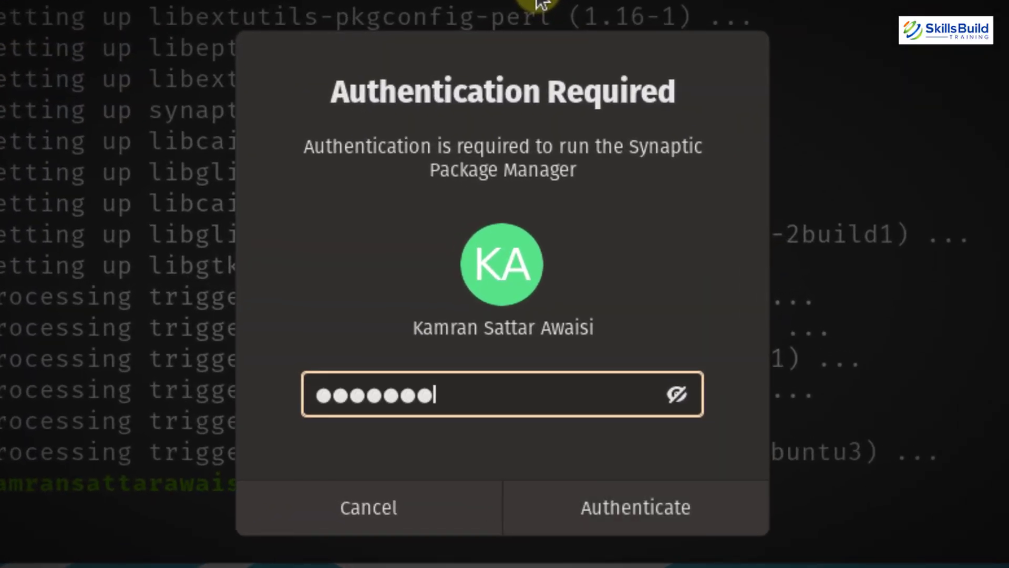
{"action": "type", "text": "•"}
{"action": "key", "text": "Return"}
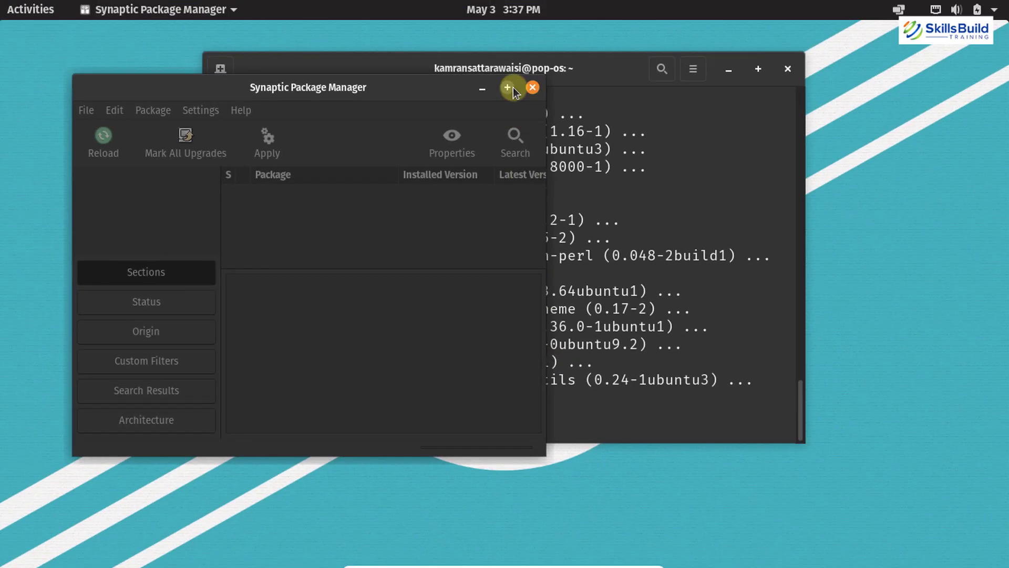
{"action": "left_click", "coordinate": [507, 88]}
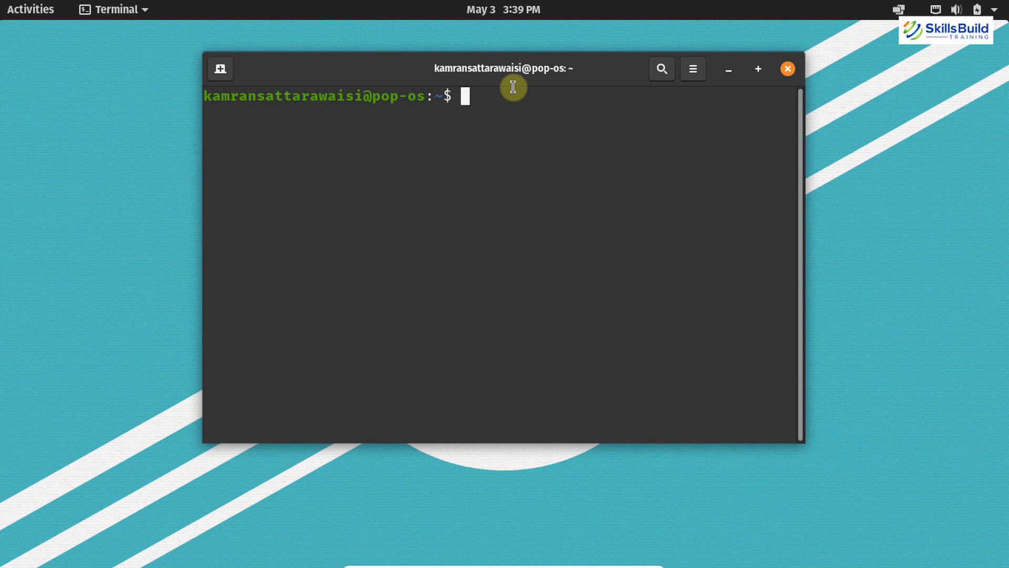
- Launch Pop!_Shop by searching 'pop' in Show Applications
{"action": "left_click", "coordinate": [37, 9]}
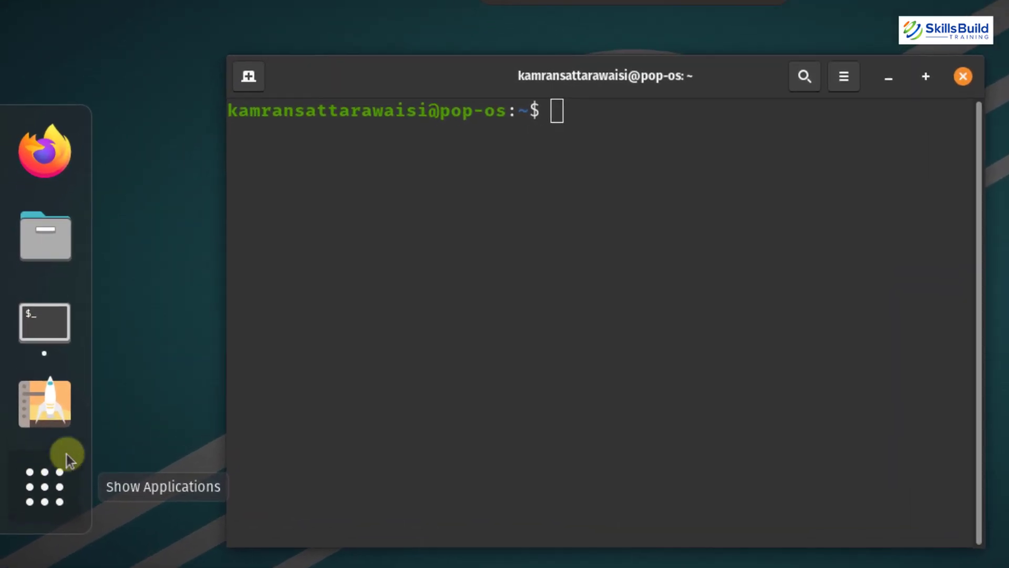
{"action": "left_click", "coordinate": [35, 445]}
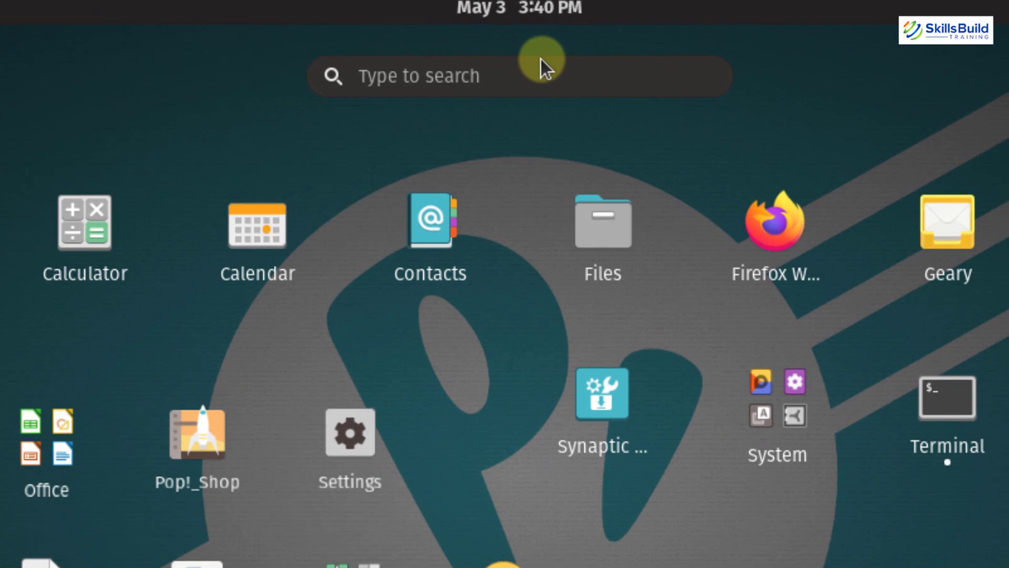
{"action": "type", "text": "pop"}
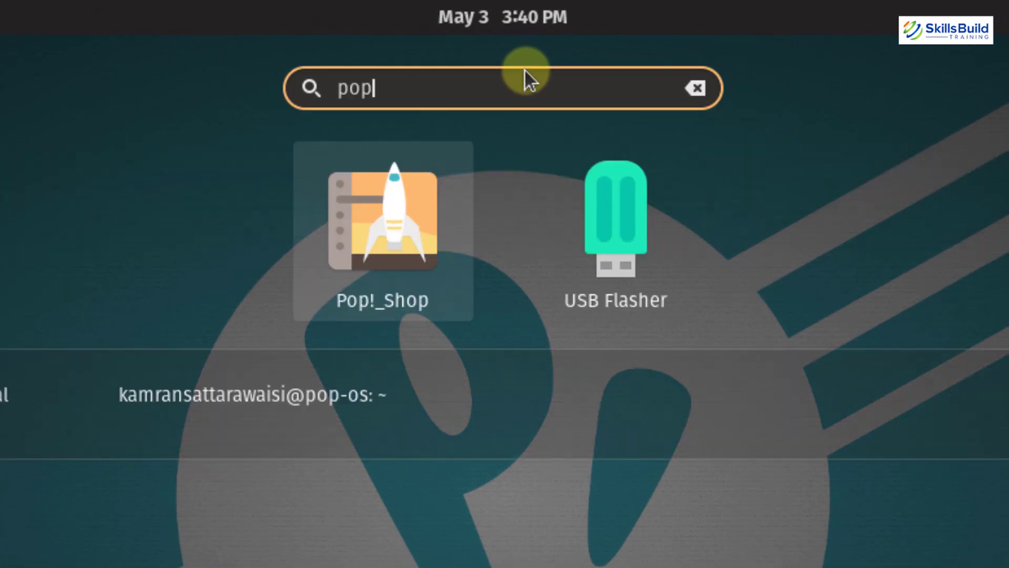
{"action": "left_click", "coordinate": [395, 240]}
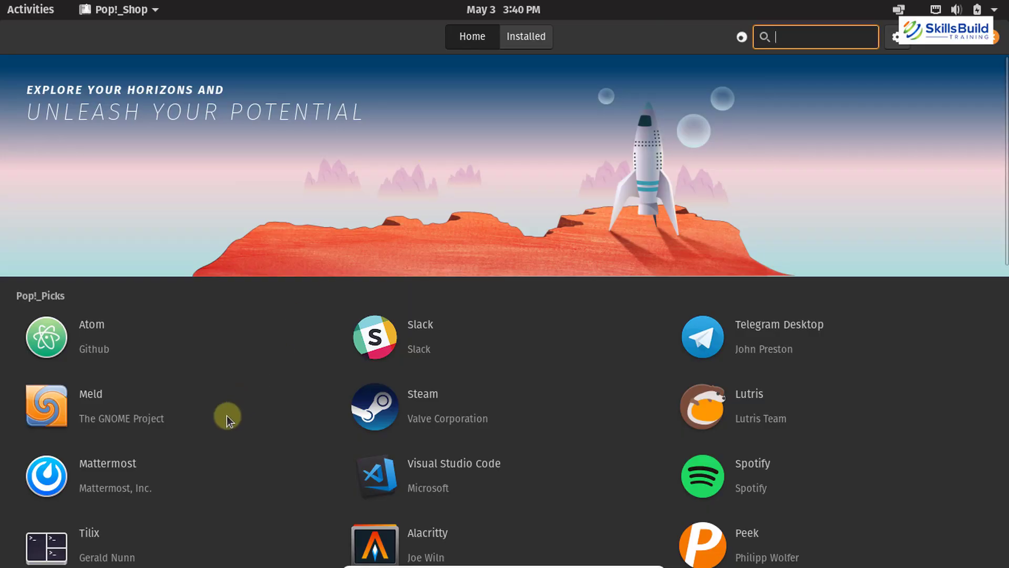
{"action": "scroll", "coordinate": [226, 417], "scroll_direction": "down", "scroll_amount": 5}
{"action": "scroll", "coordinate": [226, 416], "scroll_direction": "down", "scroll_amount": 5}
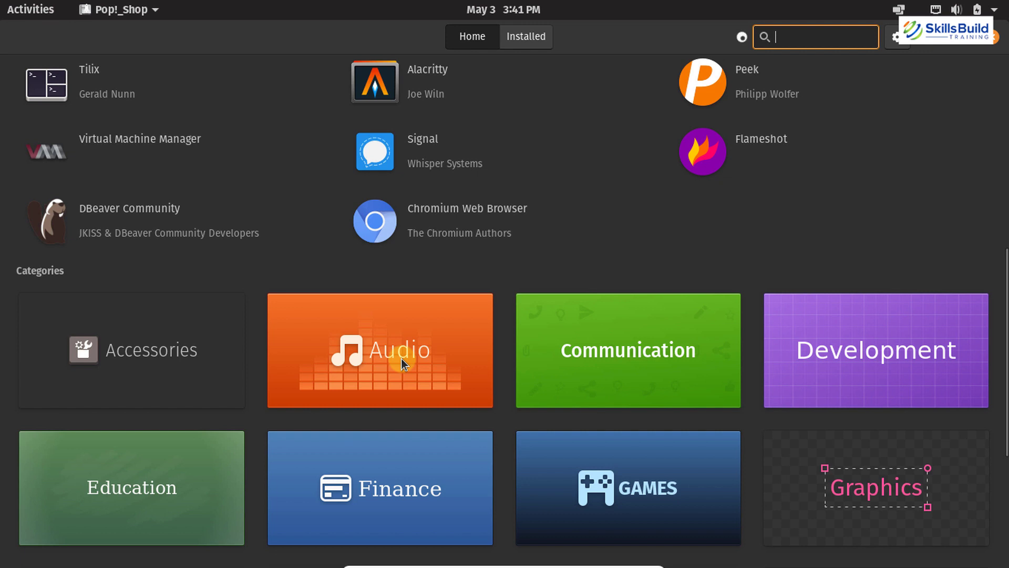
{"action": "scroll", "coordinate": [379, 354], "scroll_direction": "up", "scroll_amount": 10}
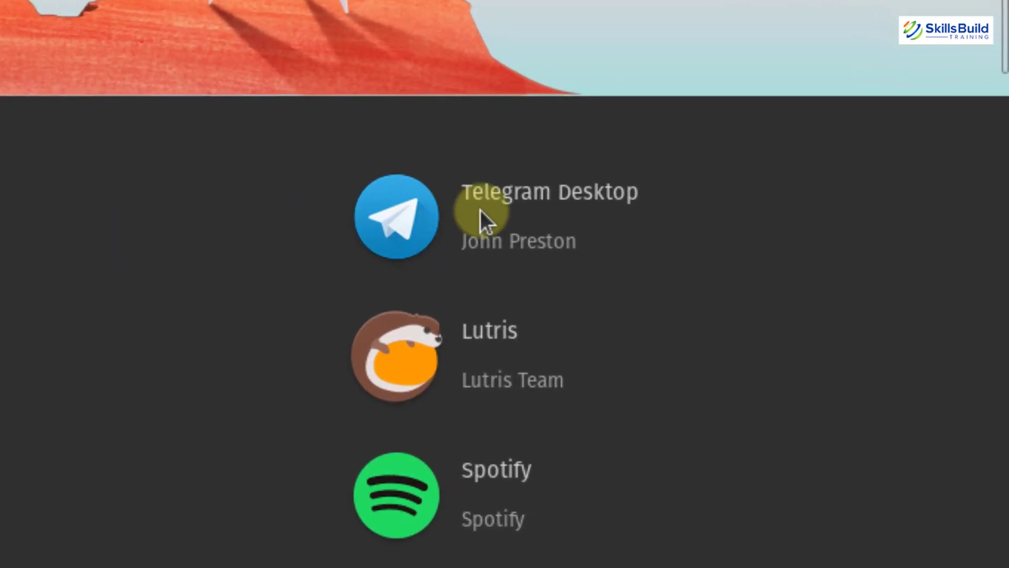
{"action": "left_click", "coordinate": [405, 202]}
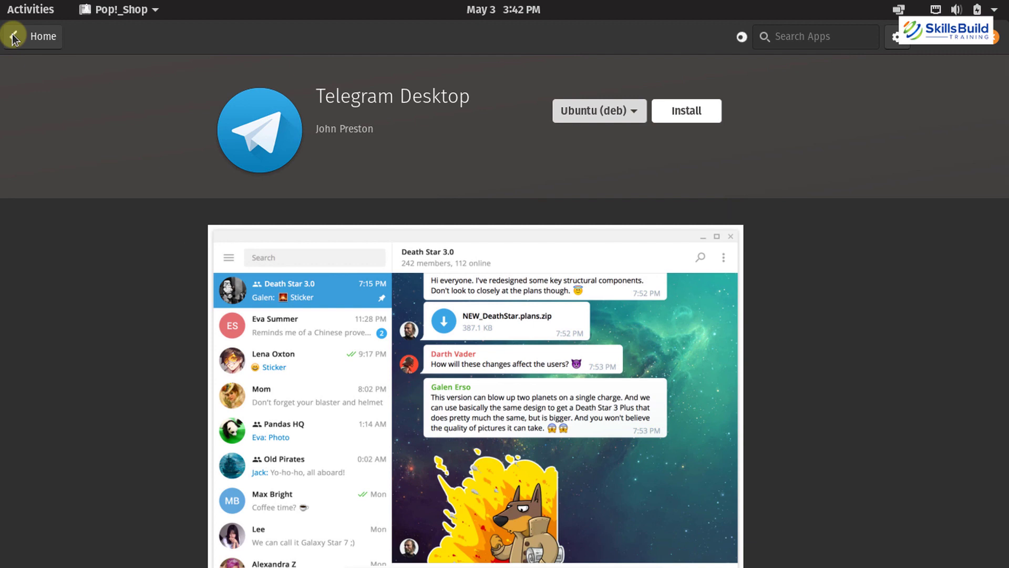
{"action": "left_click", "coordinate": [13, 37]}
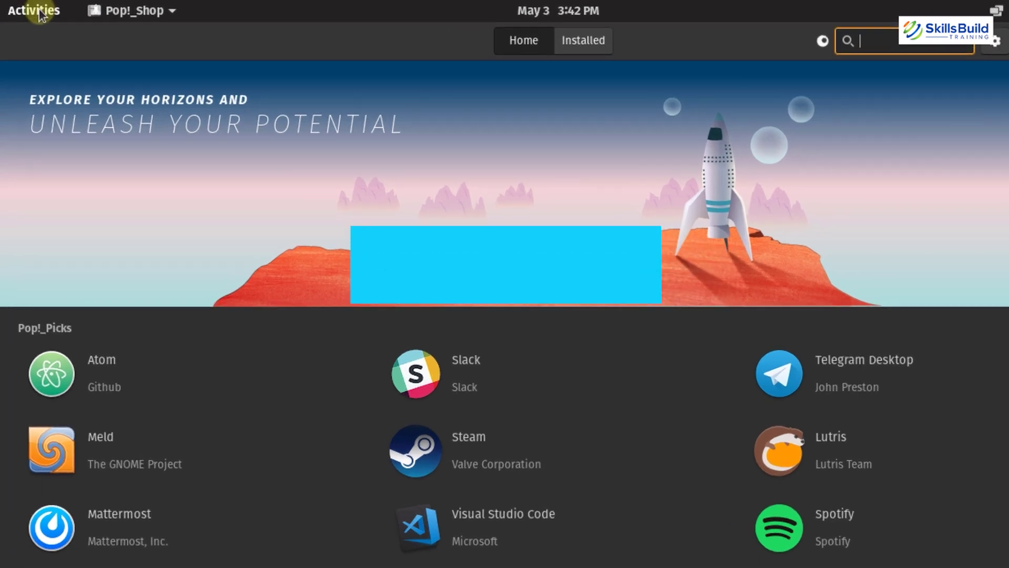
{"action": "left_click", "coordinate": [38, 11]}
{"action": "type", "text": "fi"}
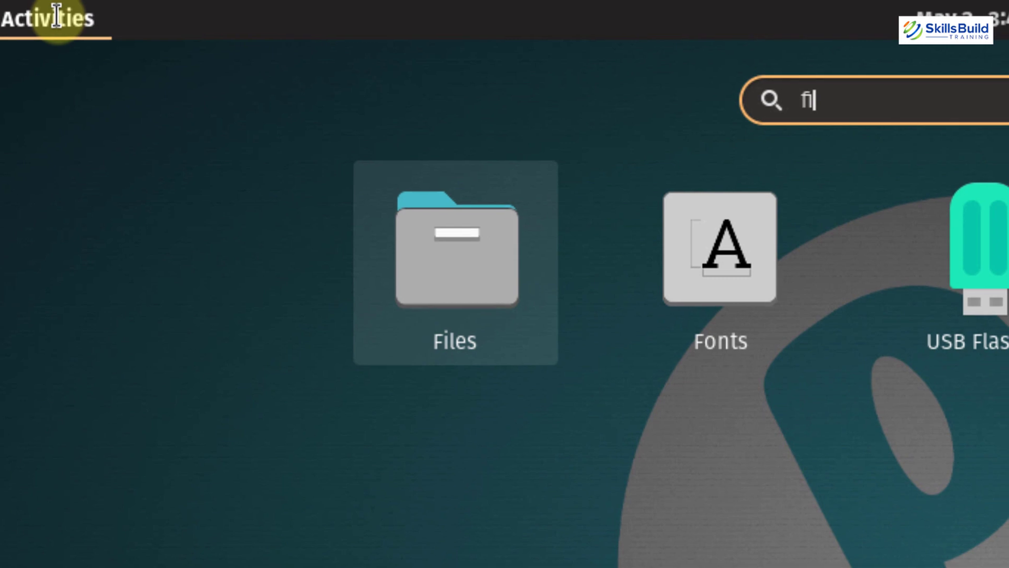
{"action": "type", "text": "re"}
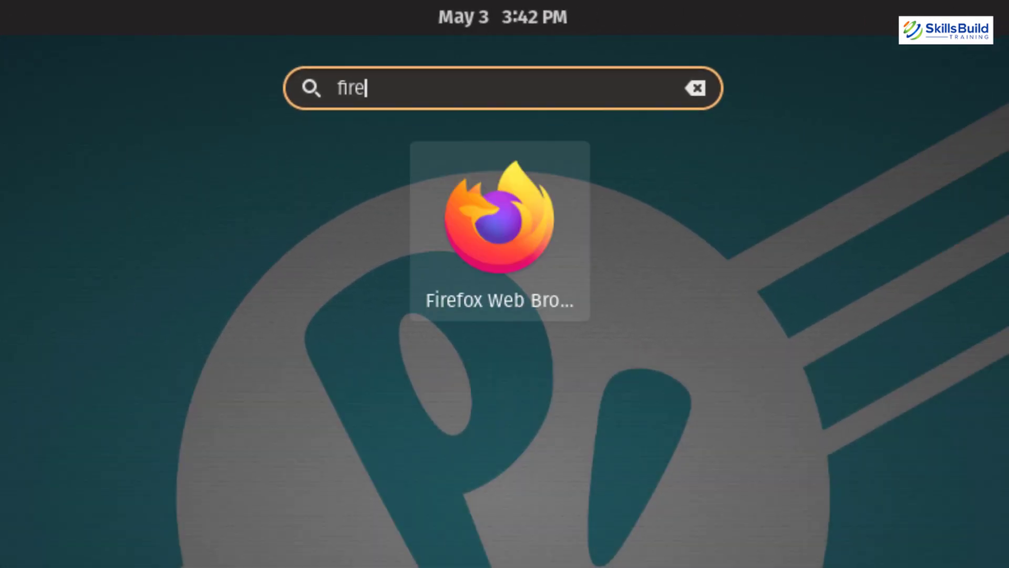
{"action": "left_click", "coordinate": [704, 88]}
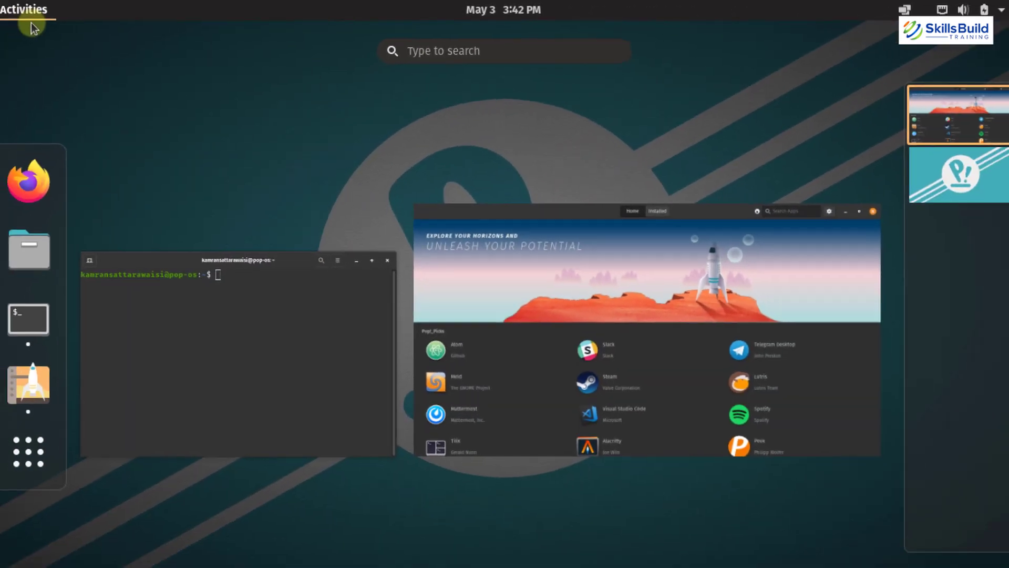
{"action": "left_click", "coordinate": [31, 23]}
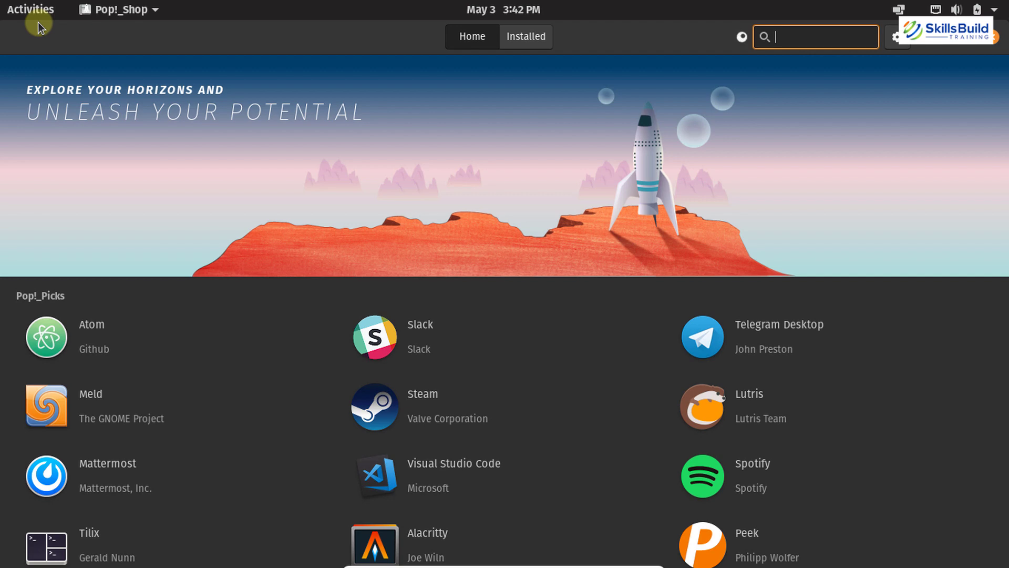
- View the Chromium Web Browser details in Pop!_Shop, return home, then open a terminal with Ctrl+Alt+T
{"action": "scroll", "coordinate": [38, 22], "scroll_direction": "down", "scroll_amount": 10}
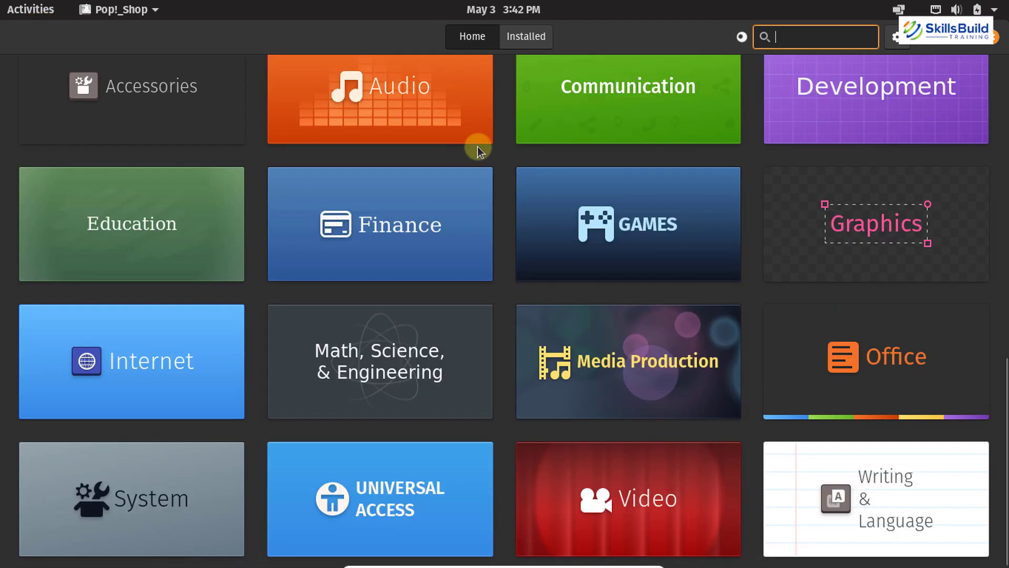
{"action": "scroll", "coordinate": [482, 147], "scroll_direction": "up", "scroll_amount": 2}
{"action": "scroll", "coordinate": [484, 148], "scroll_direction": "up", "scroll_amount": 3}
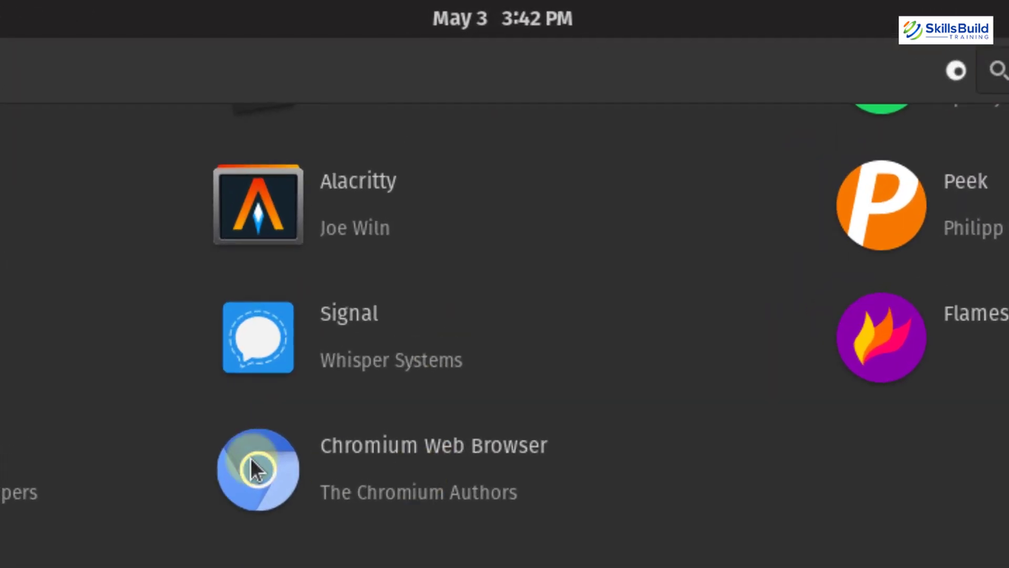
{"action": "left_click", "coordinate": [252, 462]}
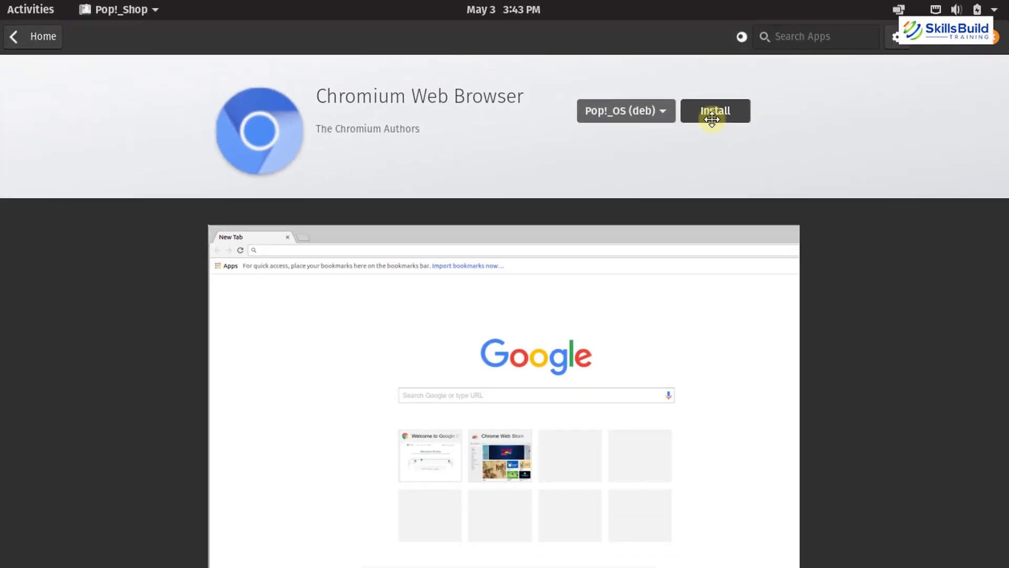
{"action": "left_click", "coordinate": [33, 35]}
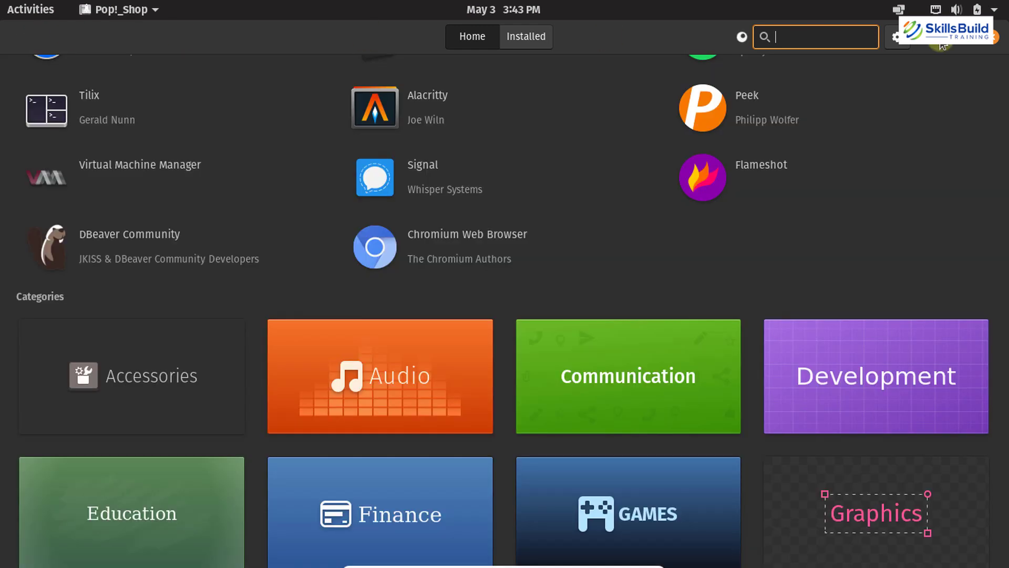
{"action": "key", "text": "ctrl+alt+t"}
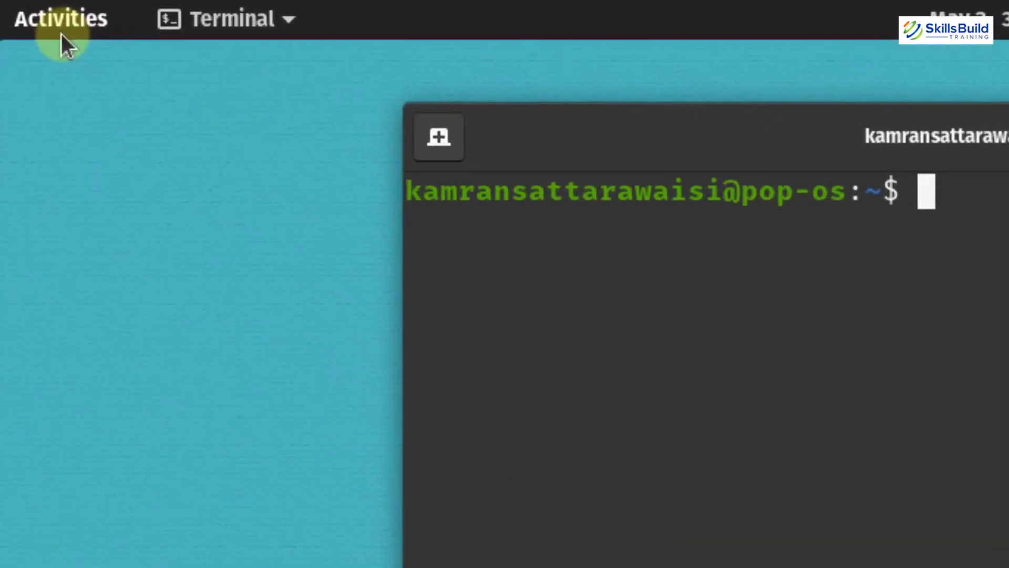
- Launch Default Applications by searching 'defaul' in the activities overview
{"action": "left_click", "coordinate": [31, 17]}
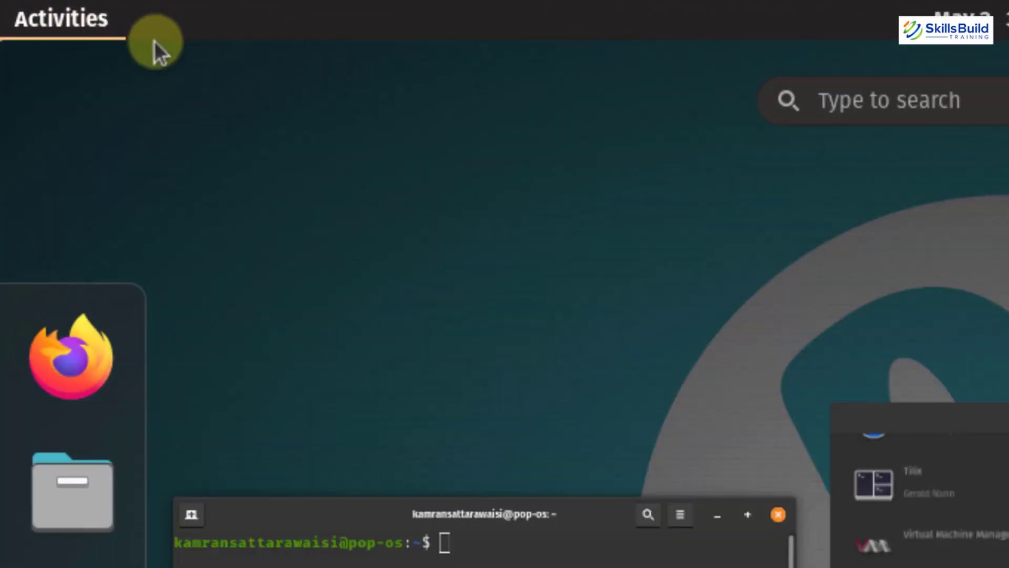
{"action": "left_click", "coordinate": [894, 101]}
{"action": "type", "text": "d"}
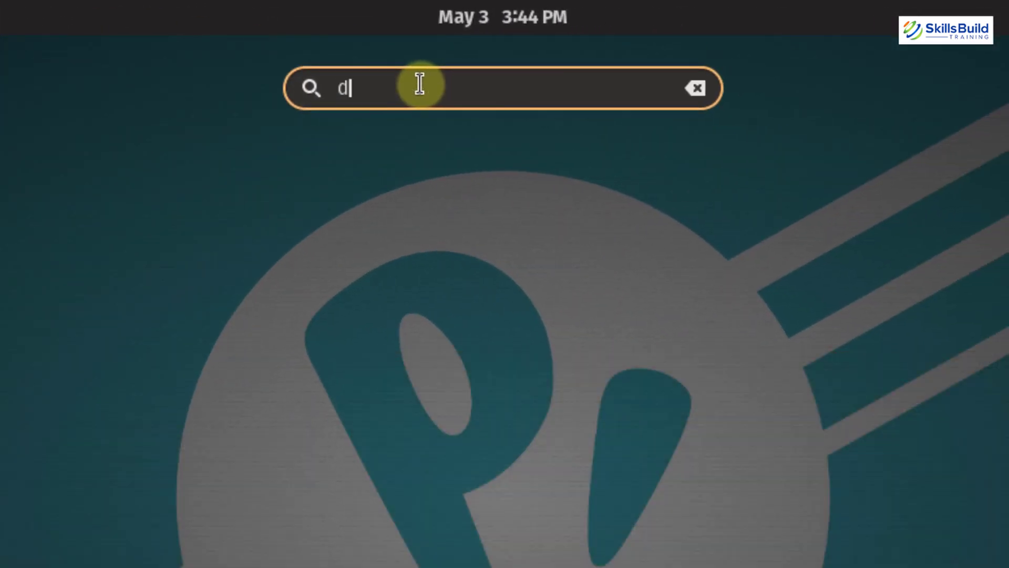
{"action": "type", "text": "efaul"}
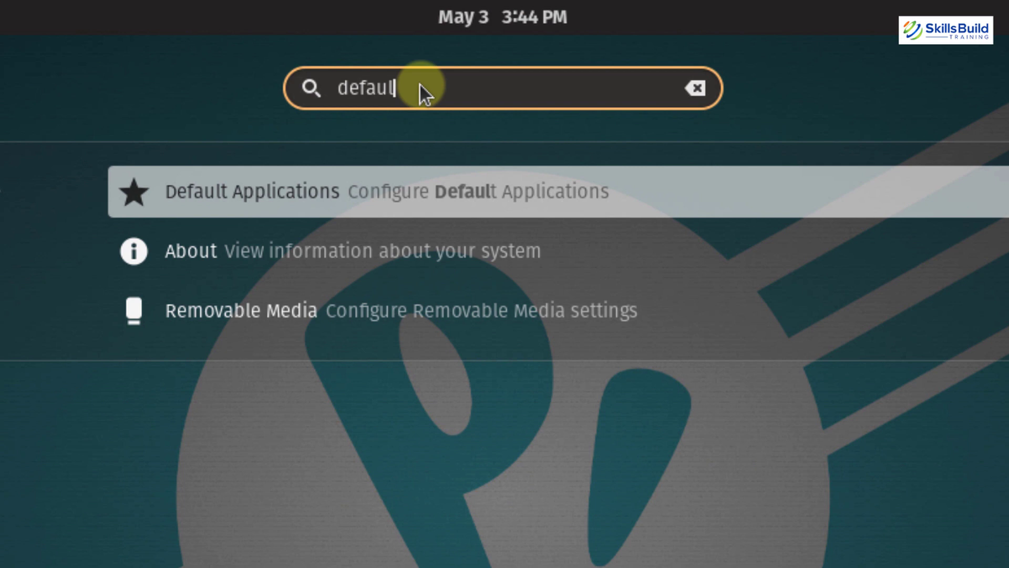
{"action": "left_click", "coordinate": [247, 198]}
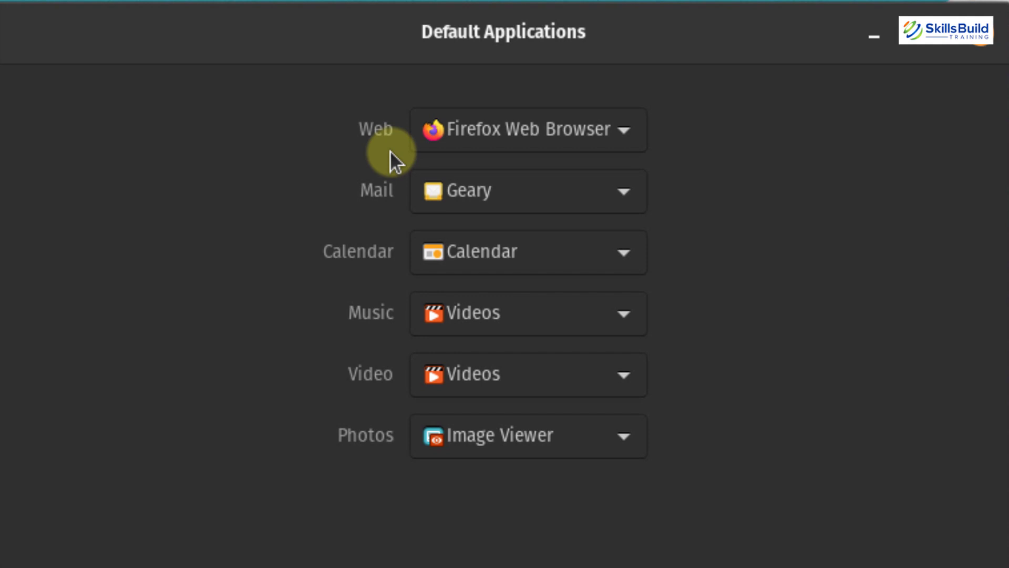
- Keep Firefox Web Browser for Web, Calendar for Calendar, and Image Viewer for Photos
{"action": "left_click", "coordinate": [473, 128]}
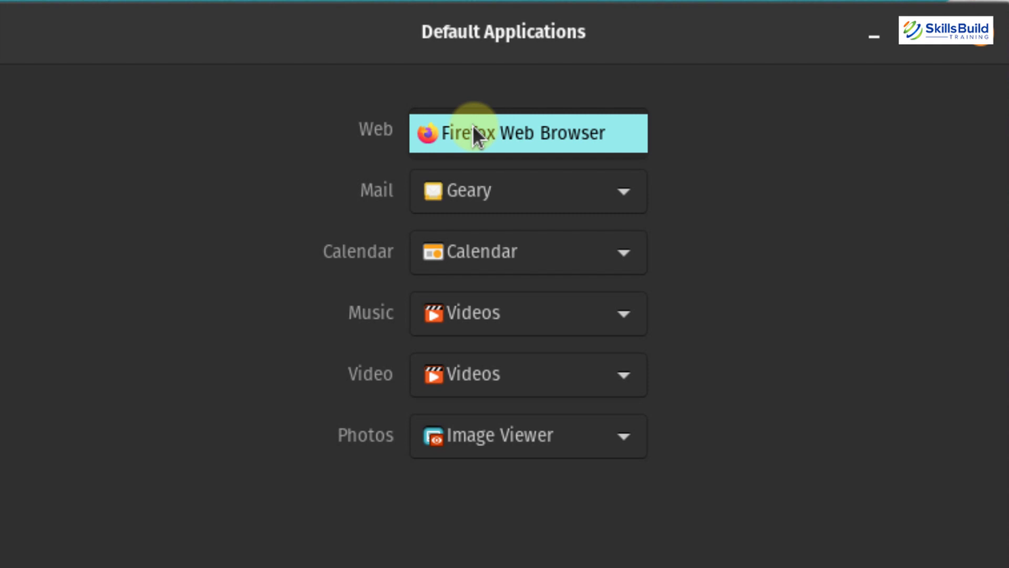
{"action": "left_click", "coordinate": [474, 128]}
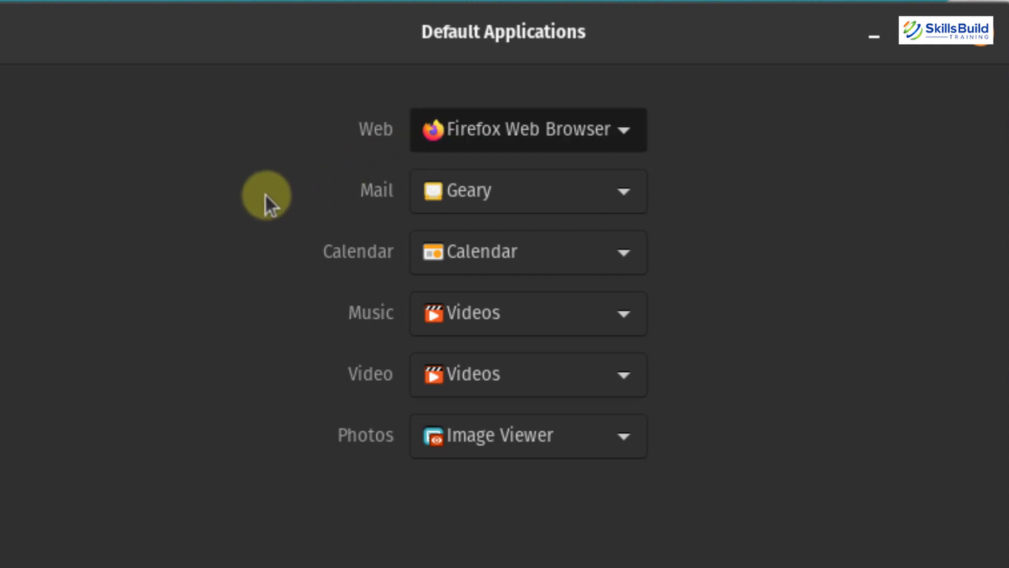
{"action": "left_click", "coordinate": [503, 250]}
{"action": "left_click", "coordinate": [503, 252]}
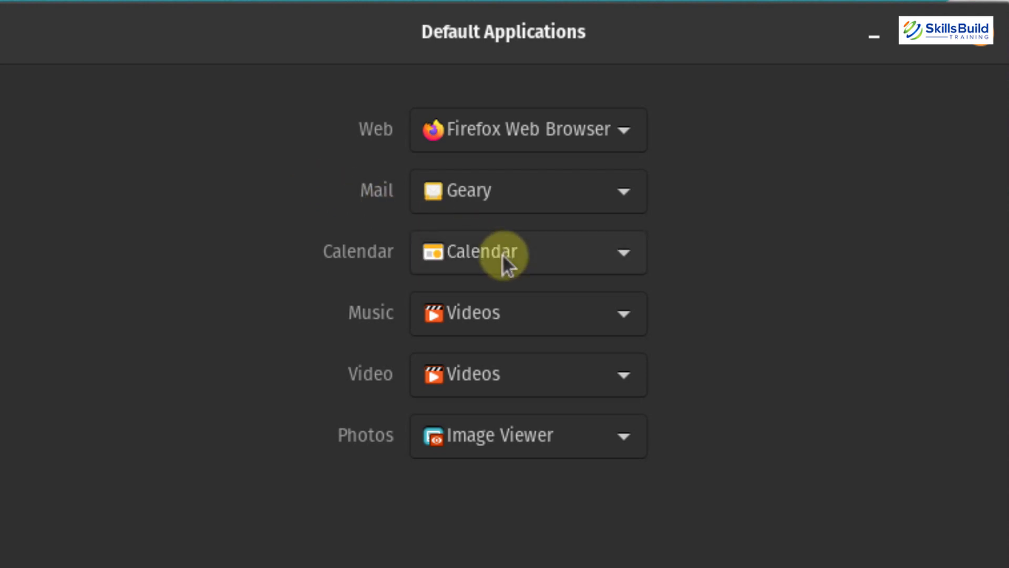
{"action": "left_click", "coordinate": [461, 437]}
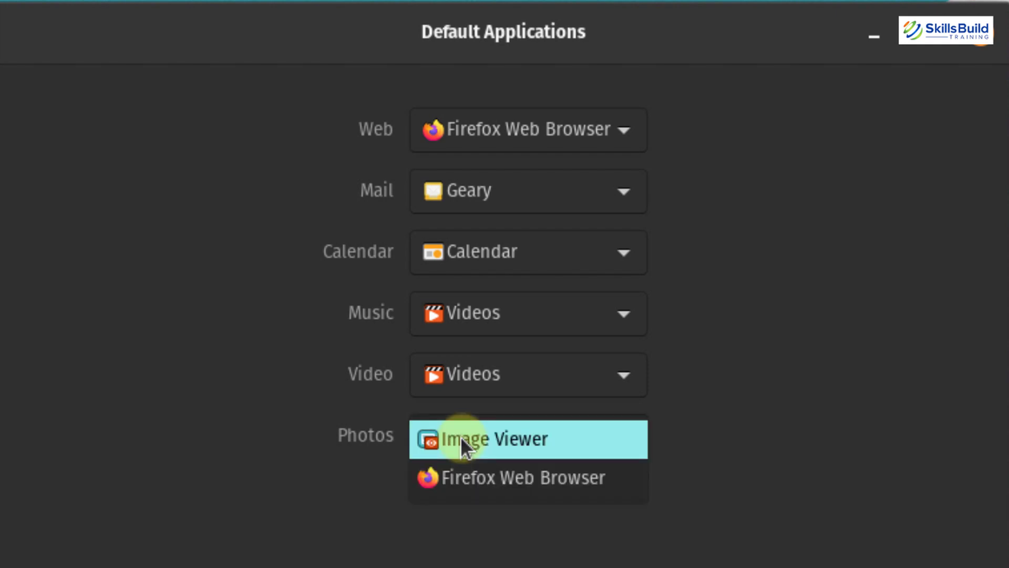
{"action": "key", "text": "Down"}
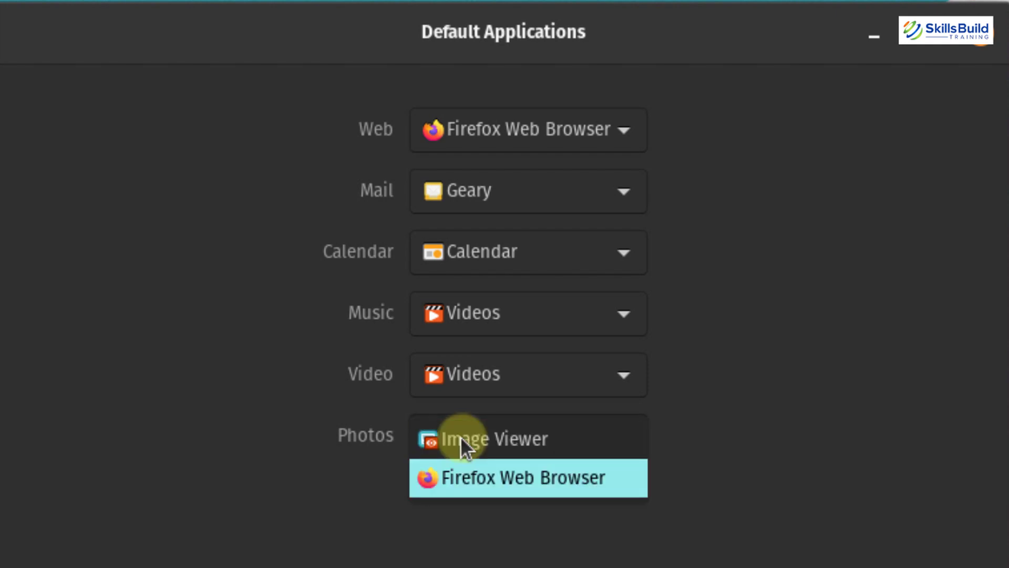
{"action": "left_click", "coordinate": [454, 467]}
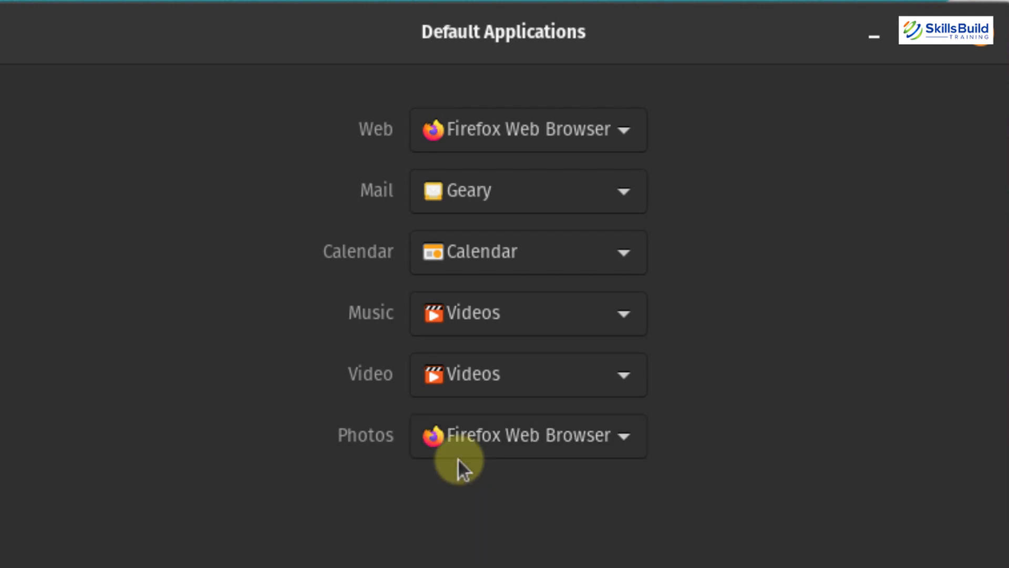
{"action": "left_click", "coordinate": [469, 433]}
{"action": "left_click", "coordinate": [469, 398]}
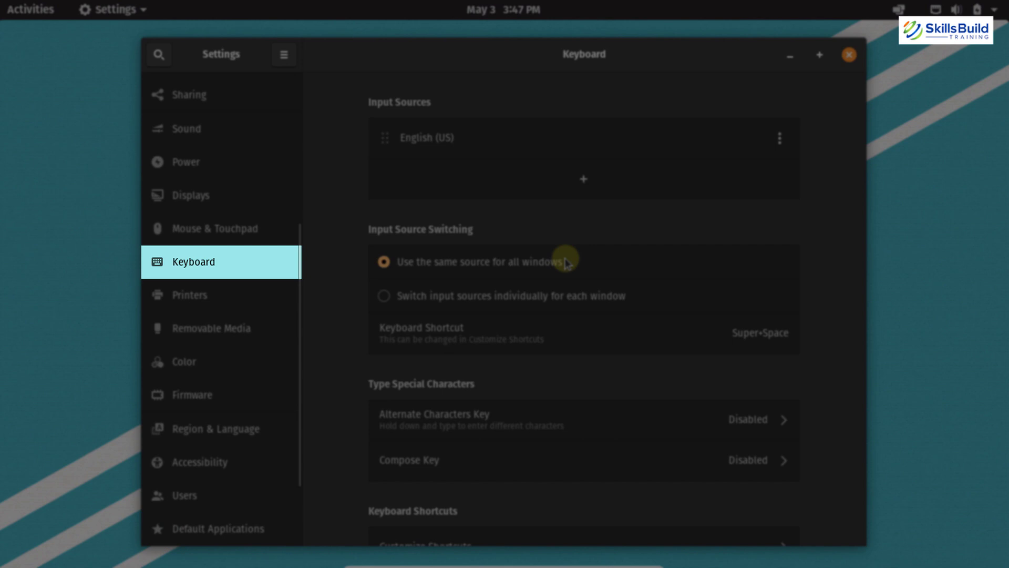
- Add Shift+Ctrl+H as a Home folder shortcut under the Launchers shortcuts
{"action": "scroll", "coordinate": [566, 258], "scroll_direction": "down", "scroll_amount": 2}
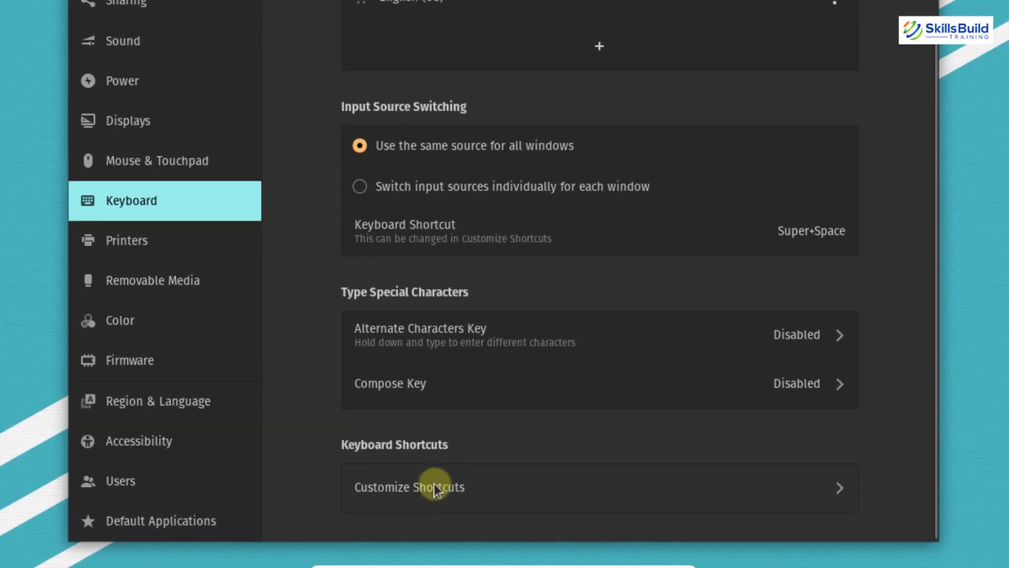
{"action": "left_click", "coordinate": [835, 492]}
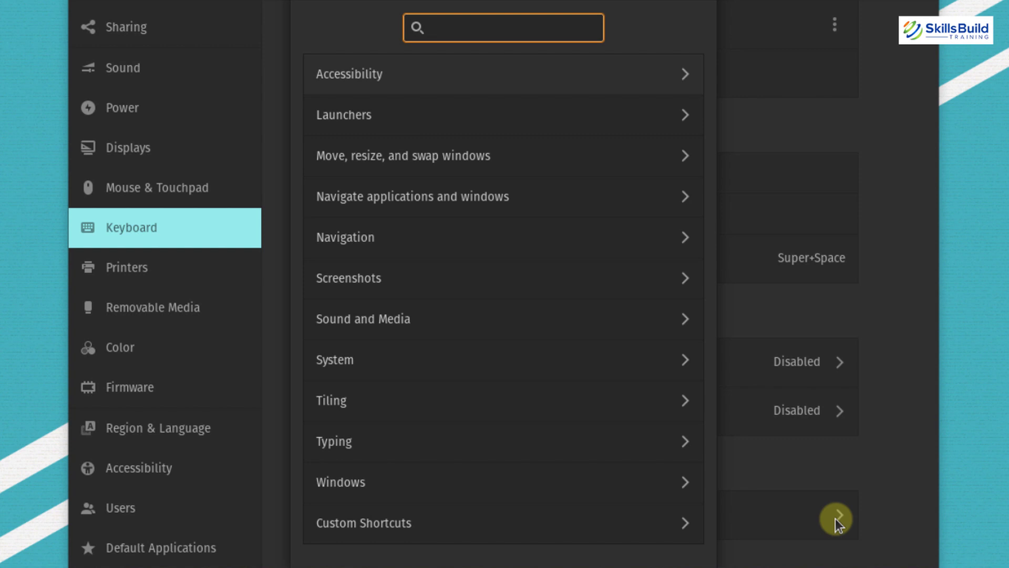
{"action": "left_click", "coordinate": [539, 108]}
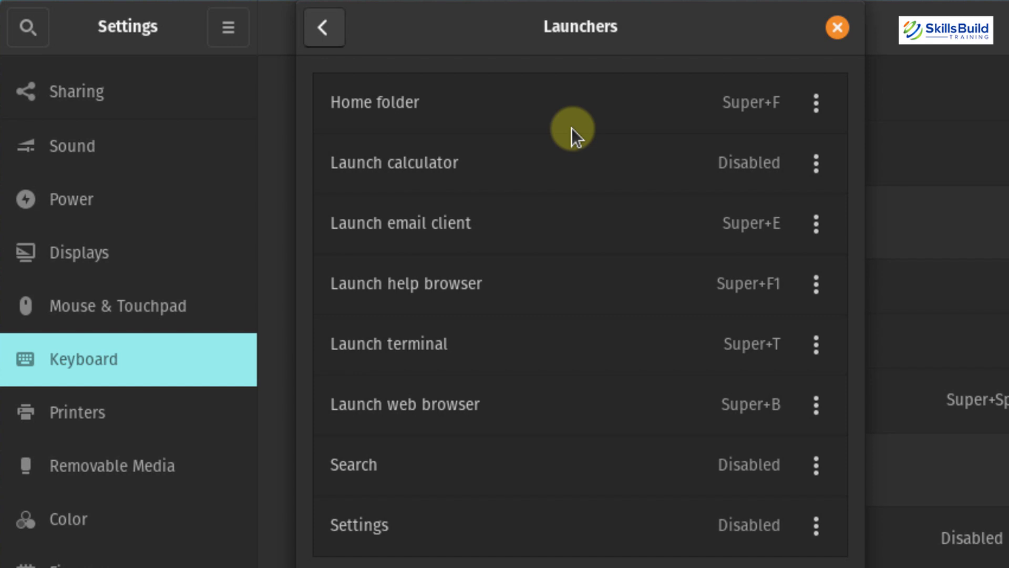
{"action": "left_click", "coordinate": [819, 114]}
{"action": "key", "text": "Return"}
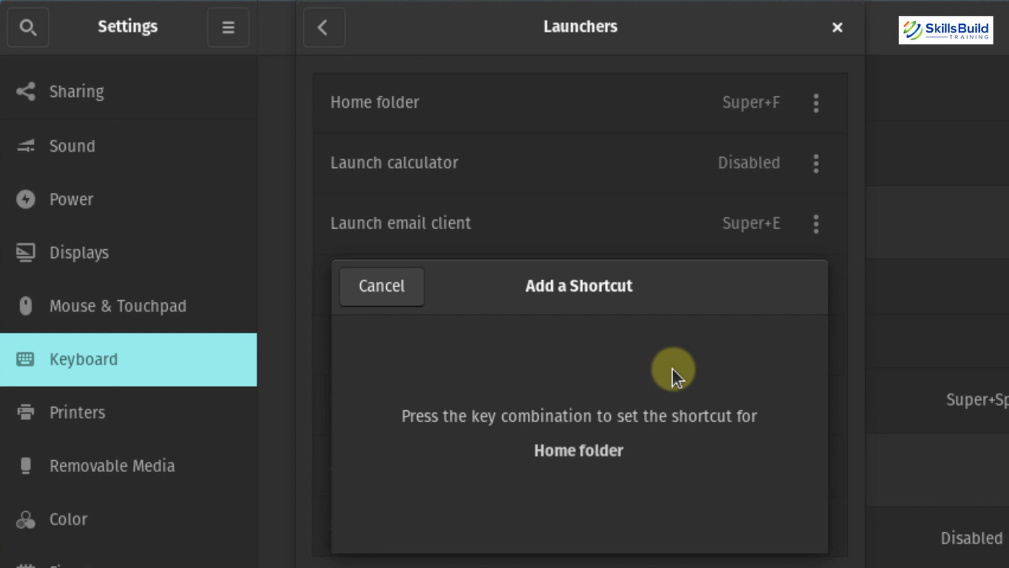
{"action": "key", "text": "ctrl+shift+h"}
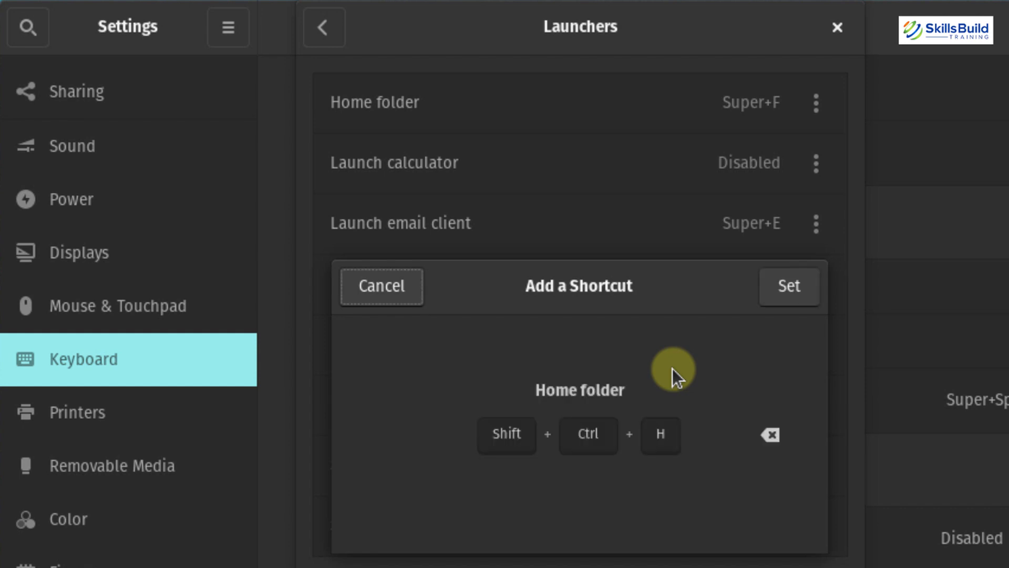
{"action": "left_click", "coordinate": [791, 286]}
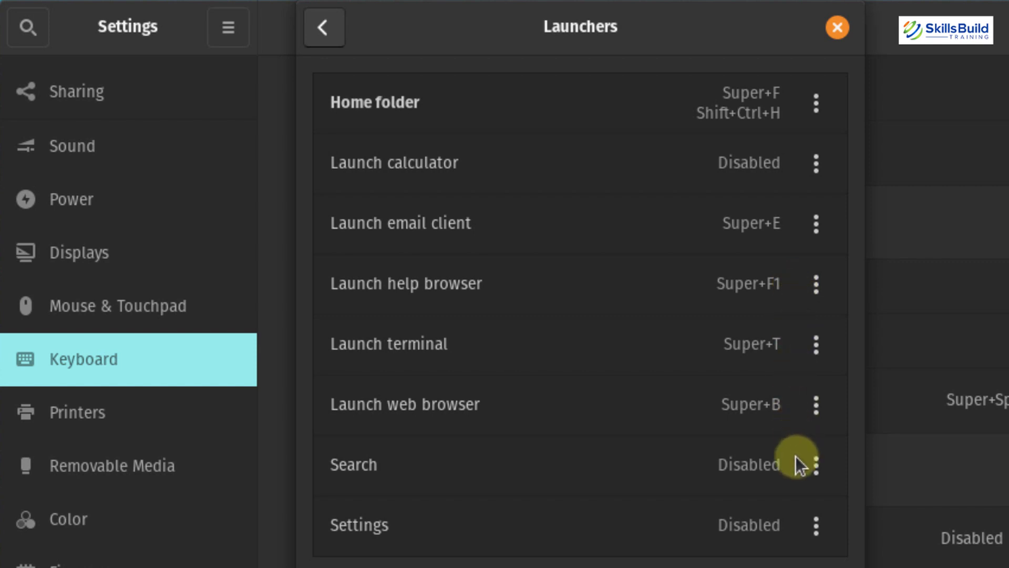
- Add Shift+Ctrl+S as the Settings shortcut, close Settings and minimize the terminal
{"action": "left_click", "coordinate": [817, 524]}
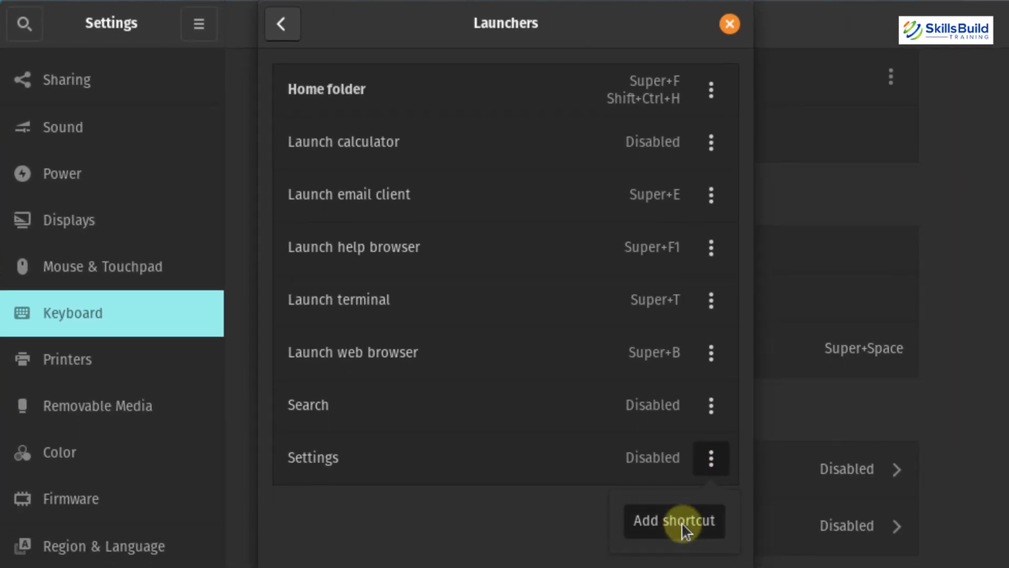
{"action": "left_click", "coordinate": [684, 521]}
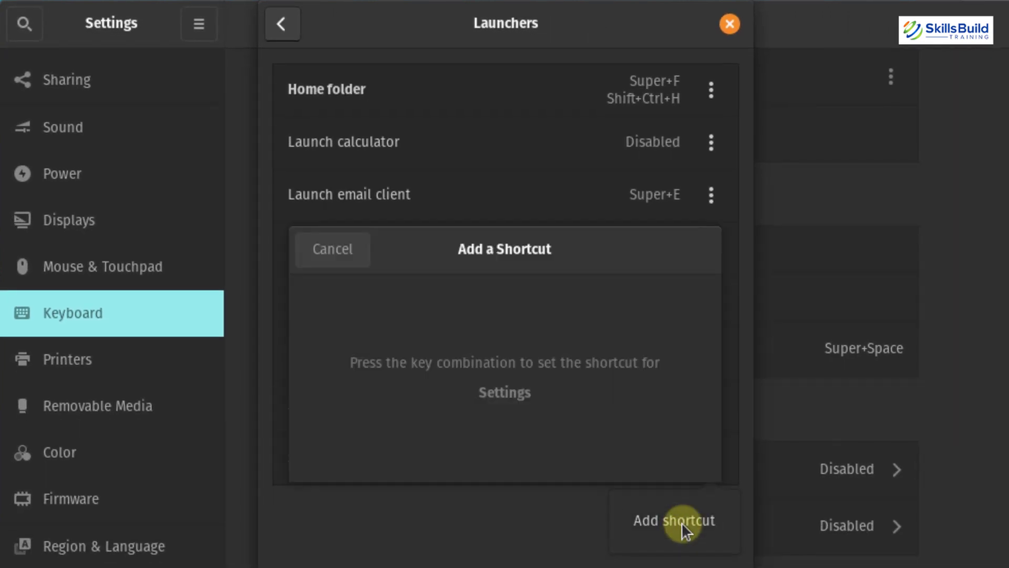
{"action": "key", "text": "ctrl+shift+s"}
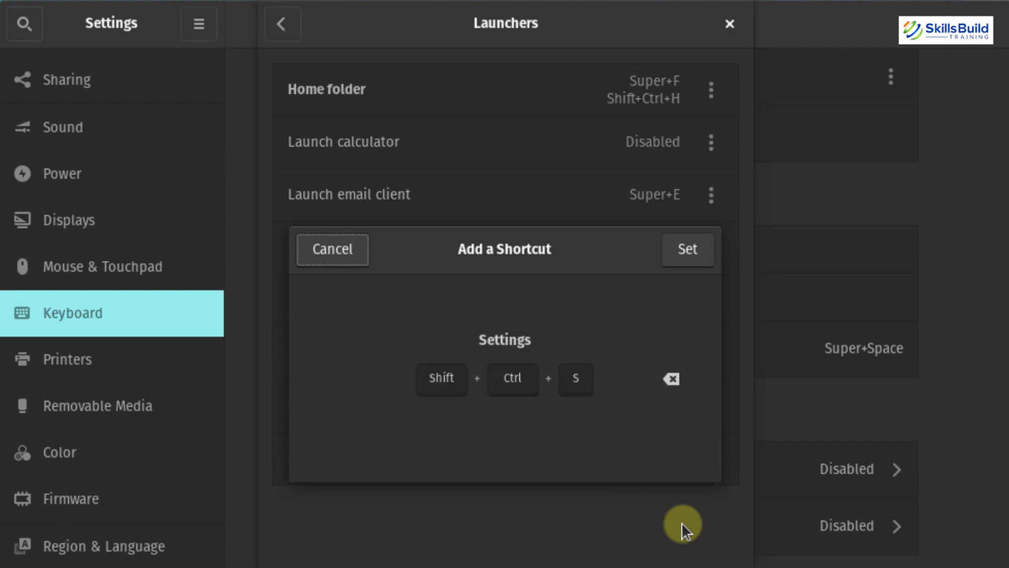
{"action": "left_click", "coordinate": [687, 243]}
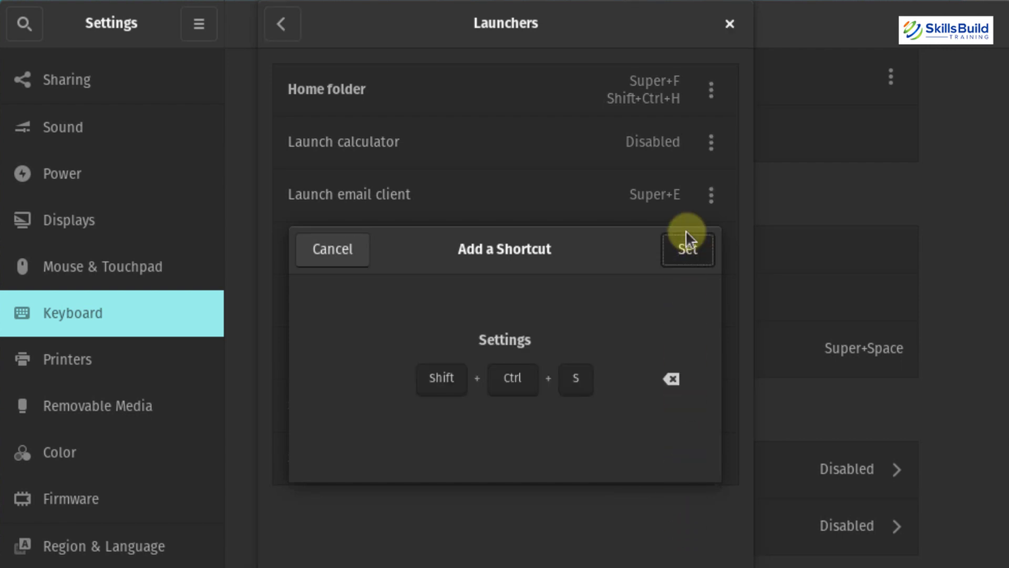
{"action": "left_click", "coordinate": [698, 39]}
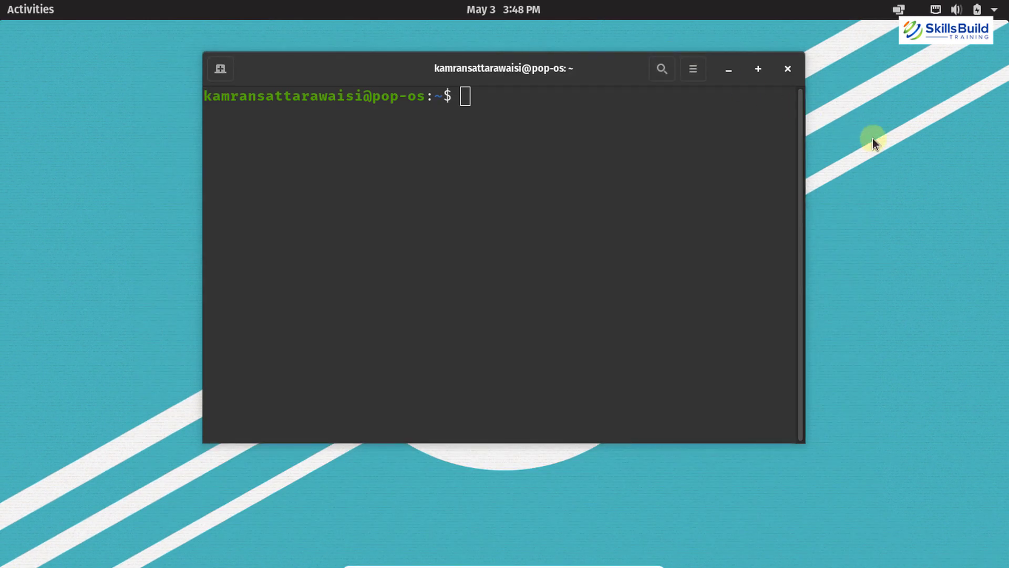
{"action": "left_click", "coordinate": [729, 69]}
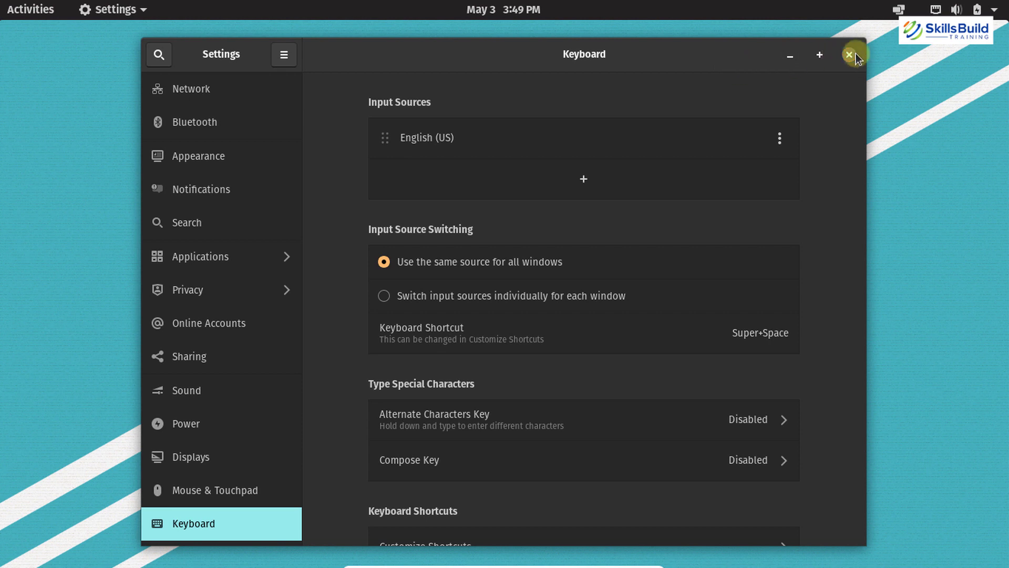
- Close the keyboard settings and switch back to the Terminal window from the overview
{"action": "left_click", "coordinate": [849, 54]}
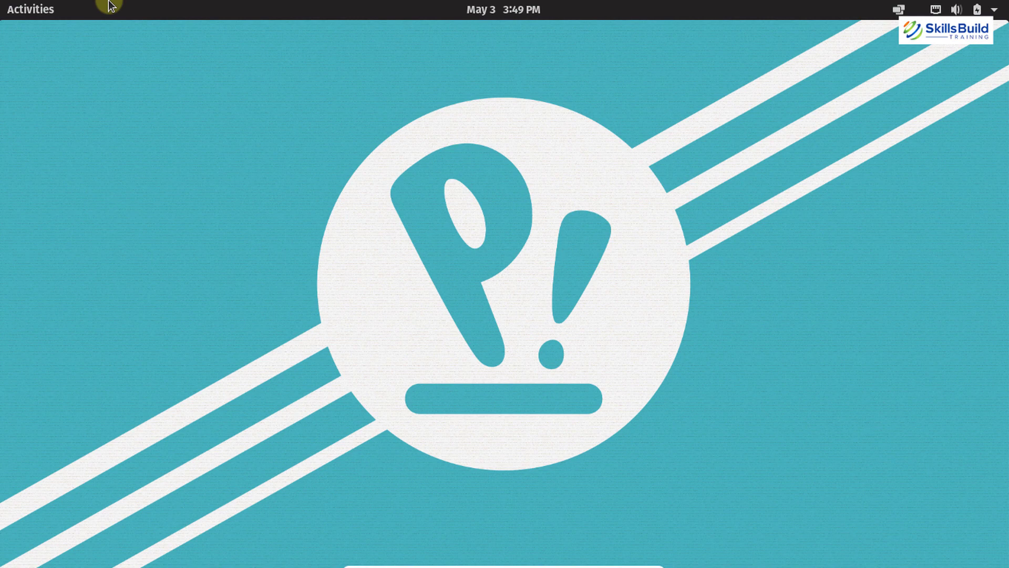
{"action": "left_click", "coordinate": [25, 12]}
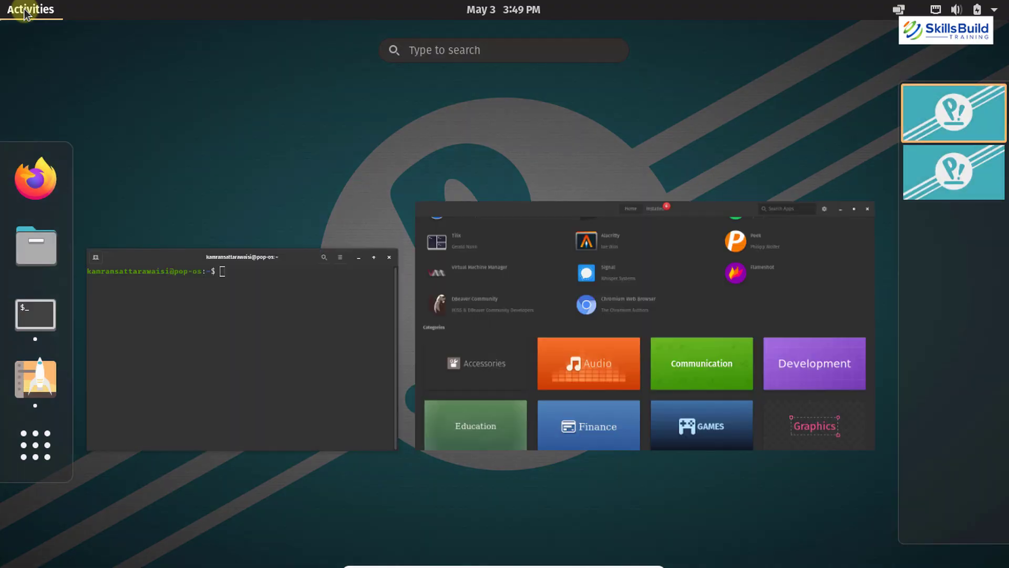
{"action": "type", "text": "THUNDER!"}
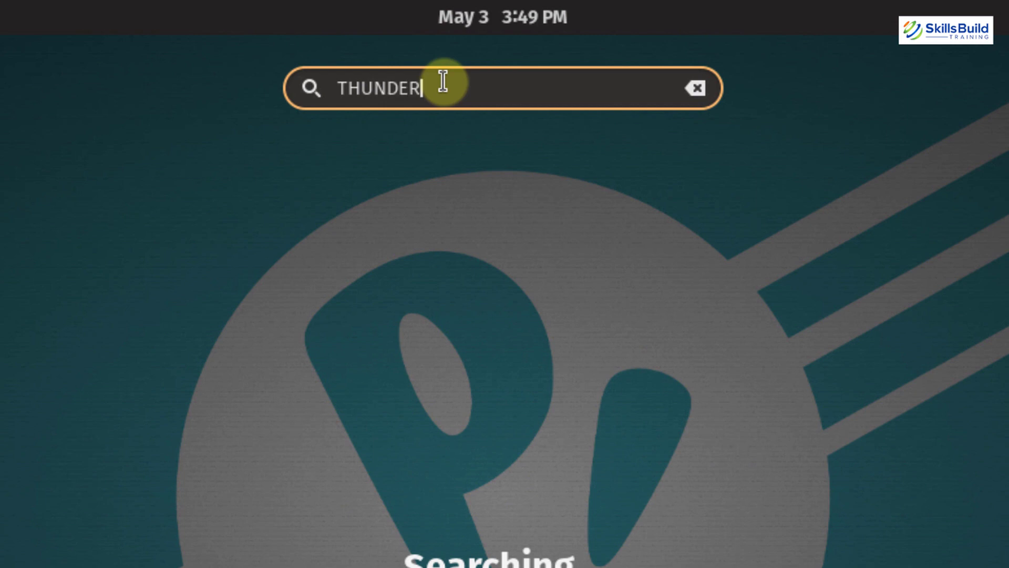
{"action": "key", "text": "ctrl+a"}
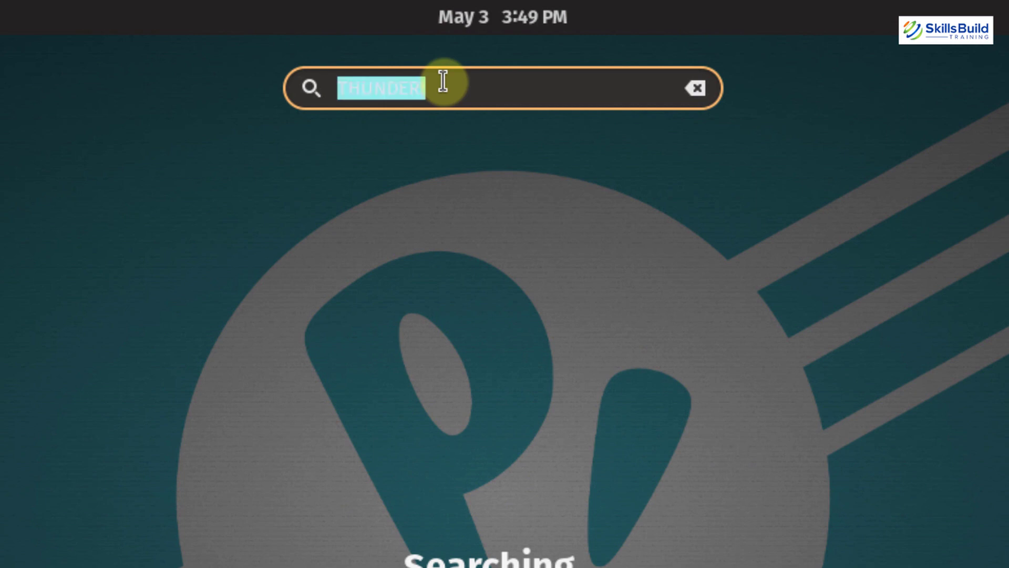
{"action": "key", "text": "BackSpace"}
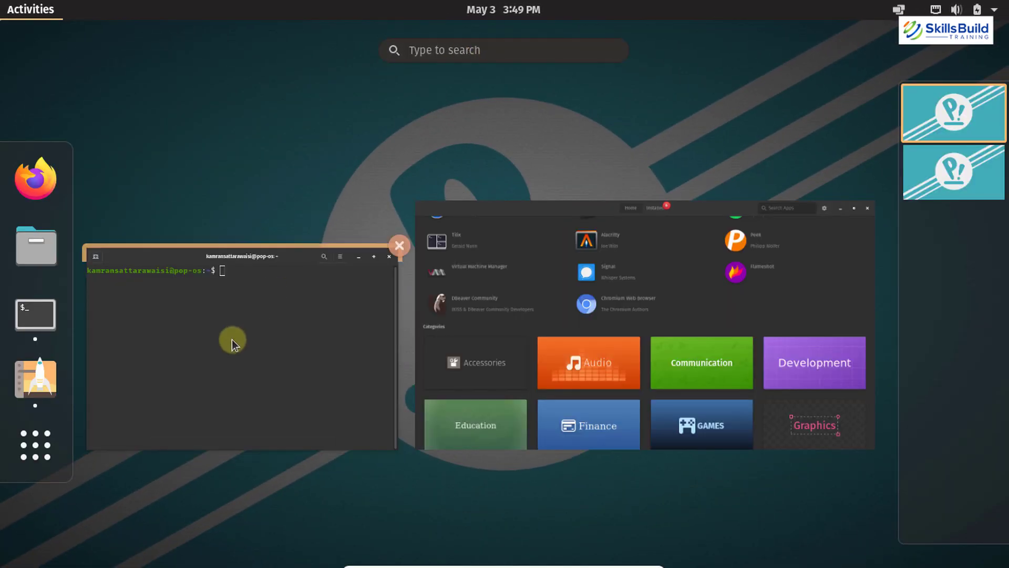
{"action": "left_click", "coordinate": [232, 339]}
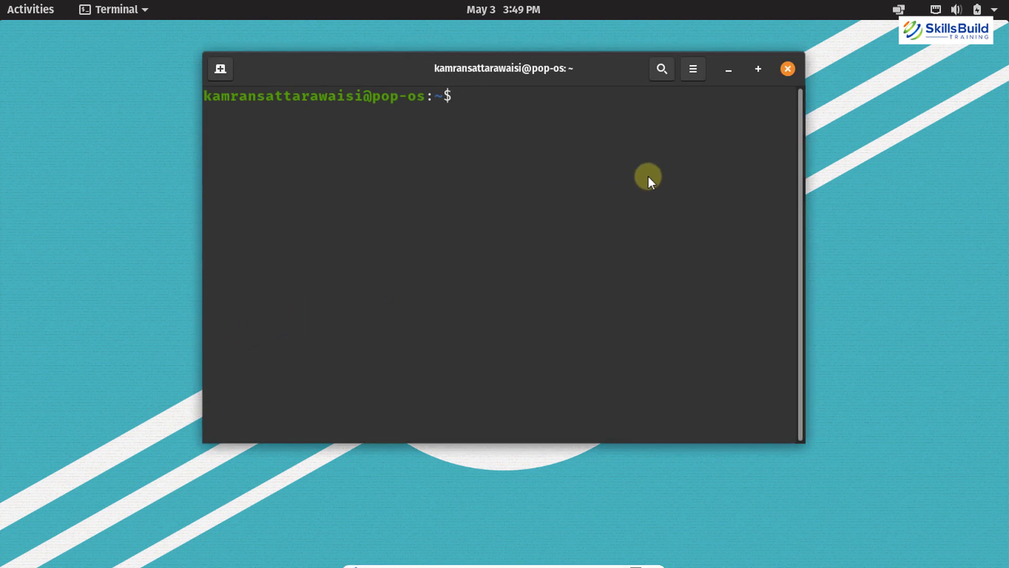
- Run 'sudo apt install thunderbird' in the terminal
{"action": "type", "text": "sudo apt inst"}
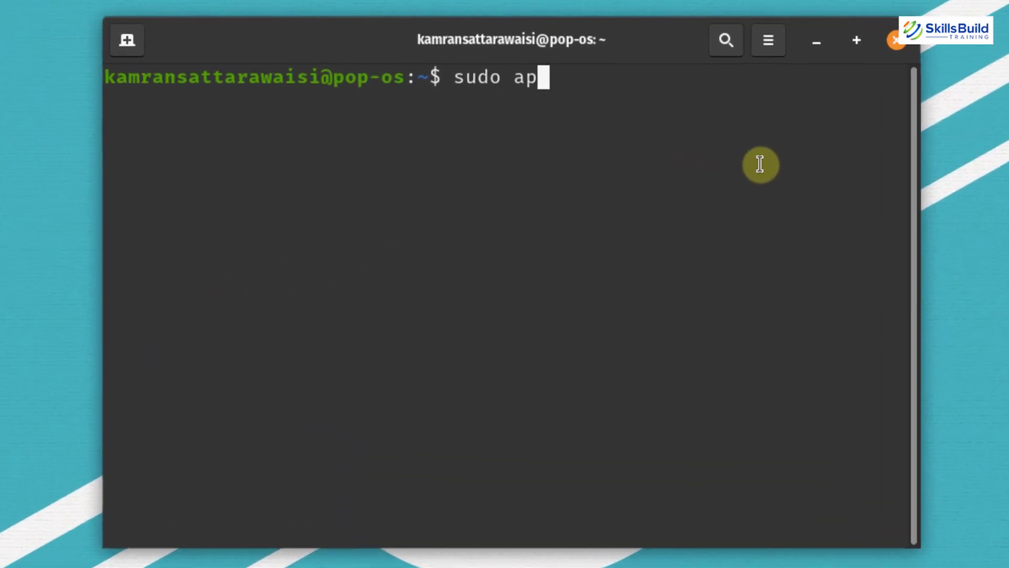
{"action": "type", "text": "all thunderbird"}
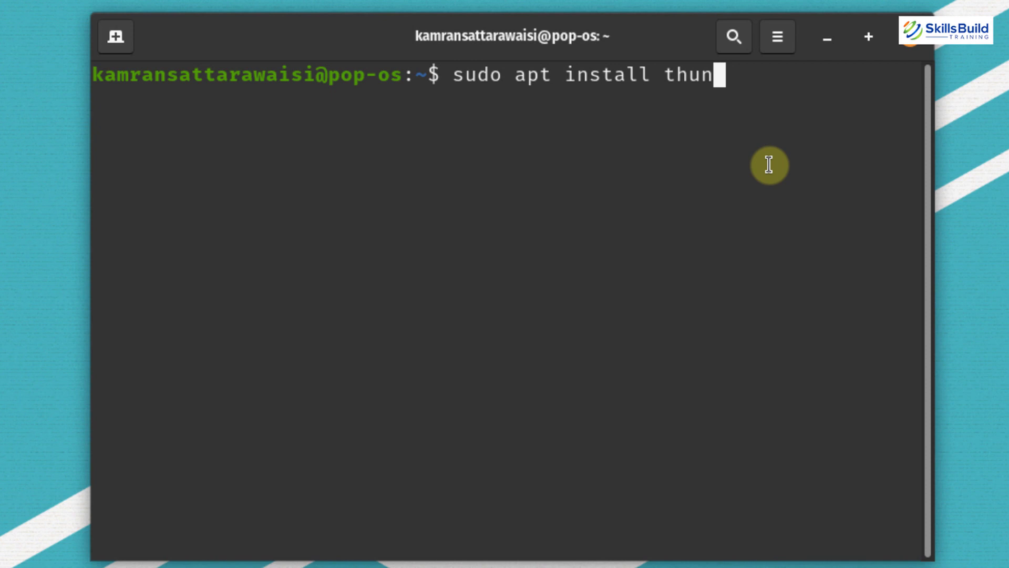
{"action": "key", "text": "Return"}
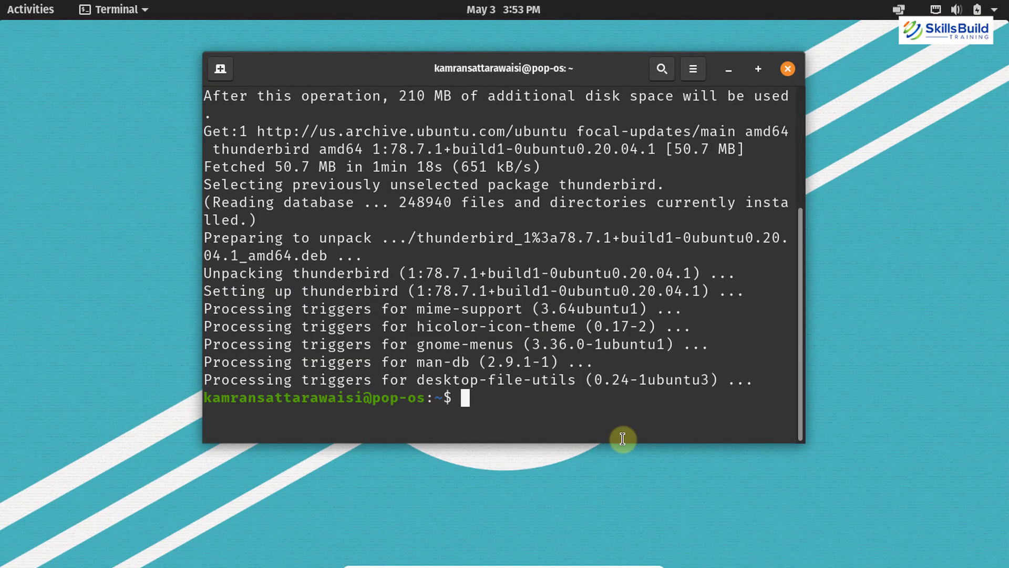
- Launch Thunderbird via a 'thunder' search, dismiss its account setup, and quit with Ctrl+Q
{"action": "left_click", "coordinate": [40, 16]}
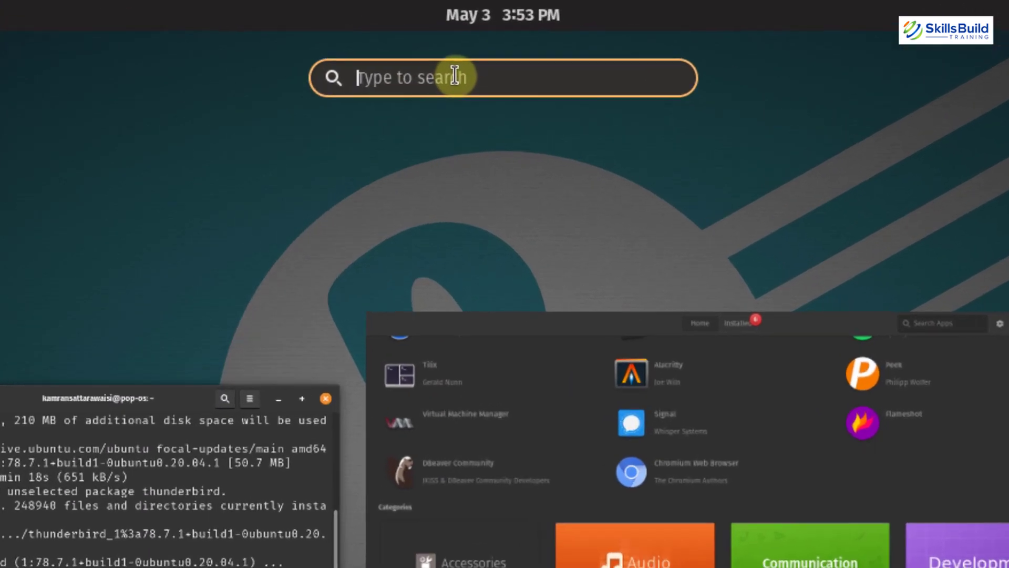
{"action": "type", "text": "thunder"}
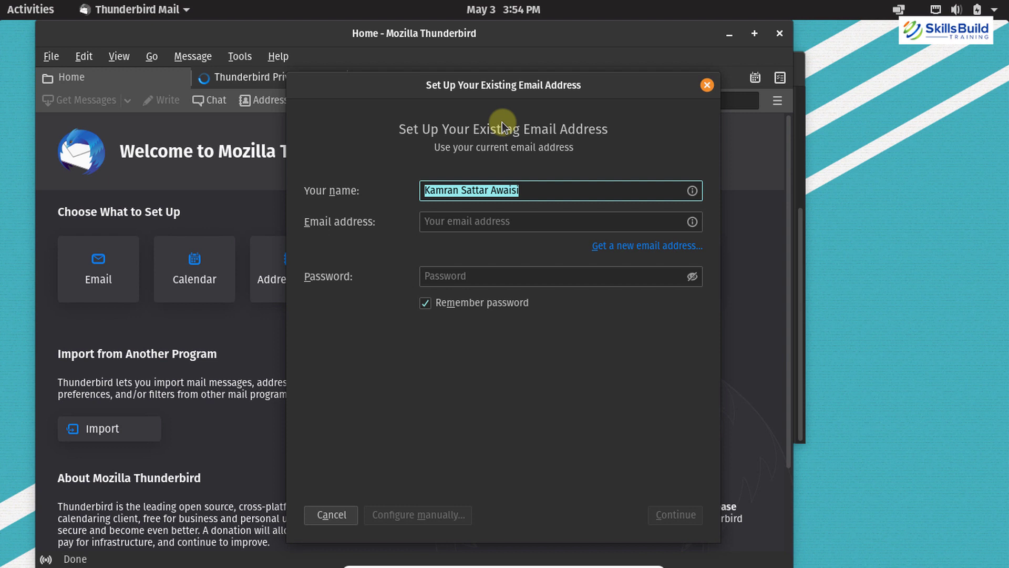
{"action": "left_click", "coordinate": [487, 274]}
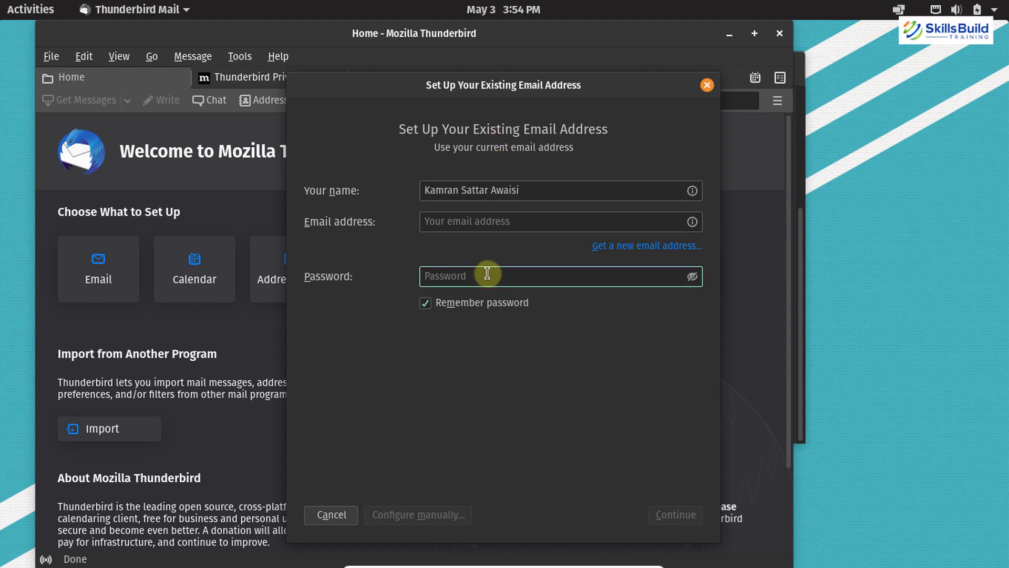
{"action": "key", "text": "Escape"}
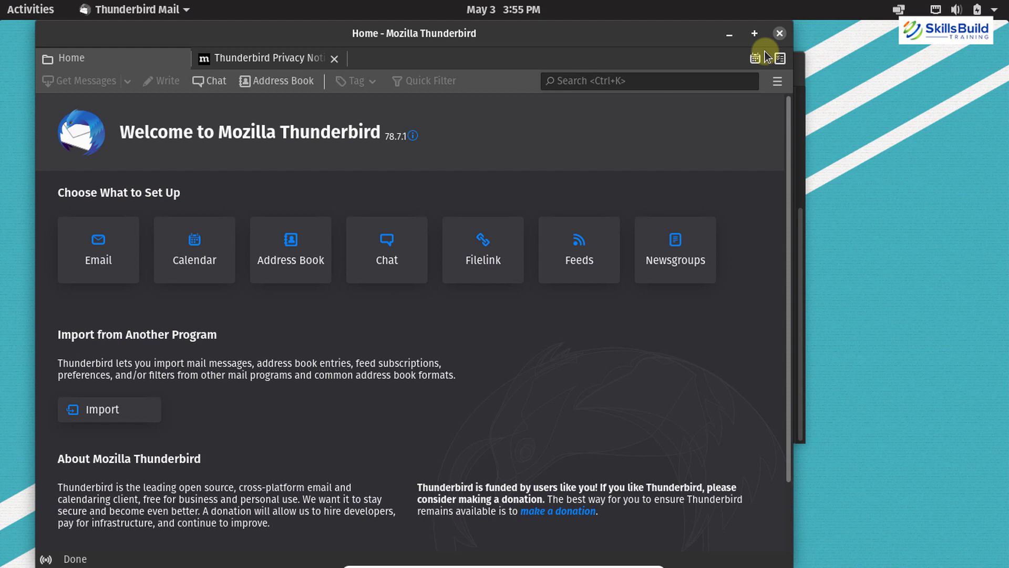
{"action": "key", "text": "ctrl+q"}
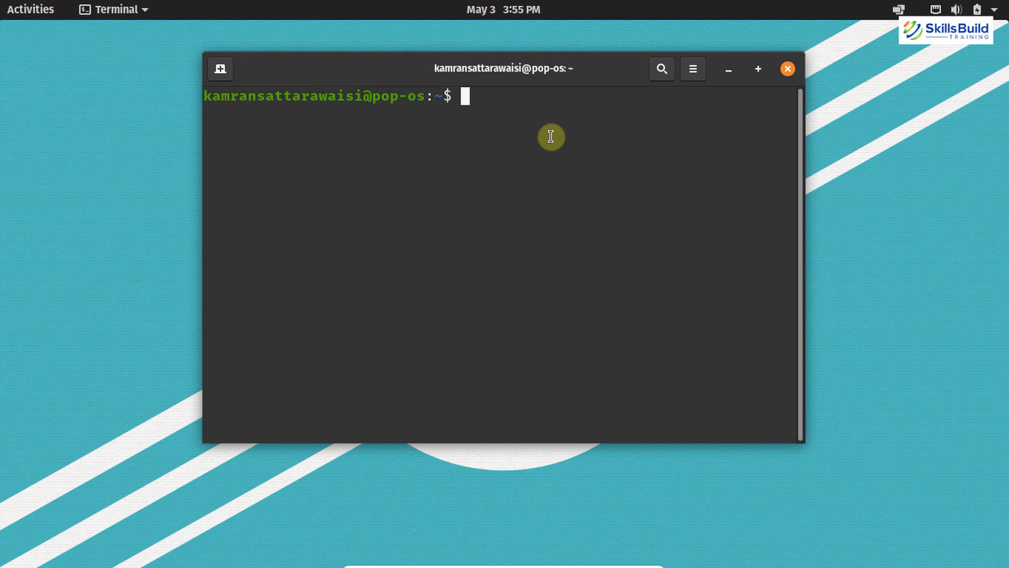
- Paste and run 'sudo apt install openjdk-11-jdk', approve the packages, then clear the screen
{"action": "right_click", "coordinate": [551, 137]}
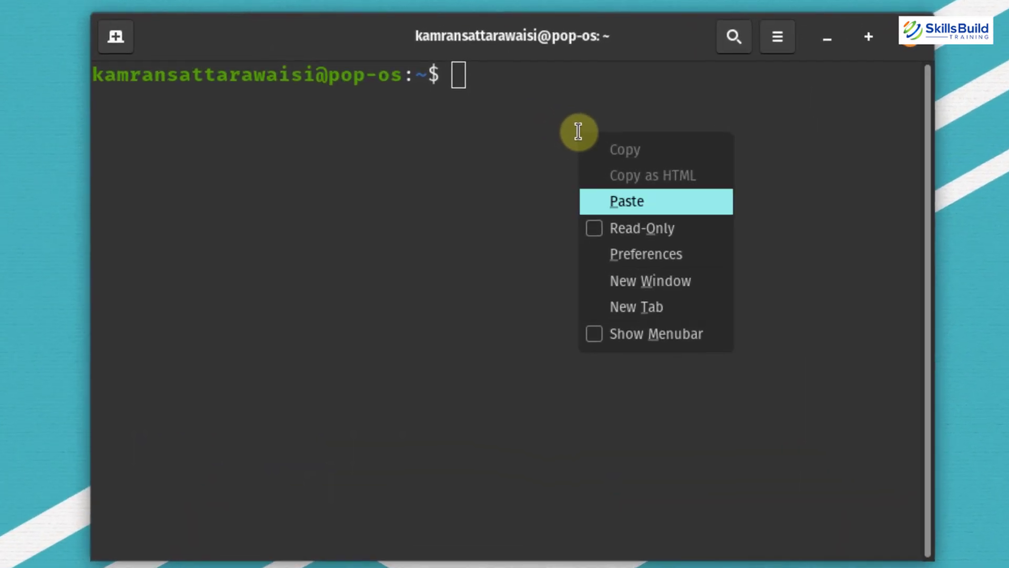
{"action": "key", "text": "Return"}
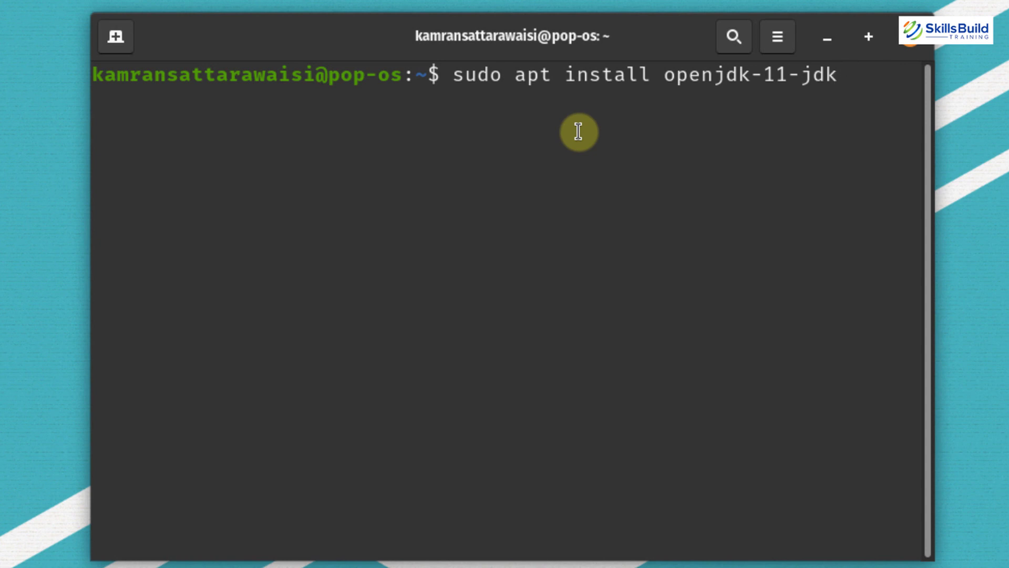
{"action": "key", "text": "Return"}
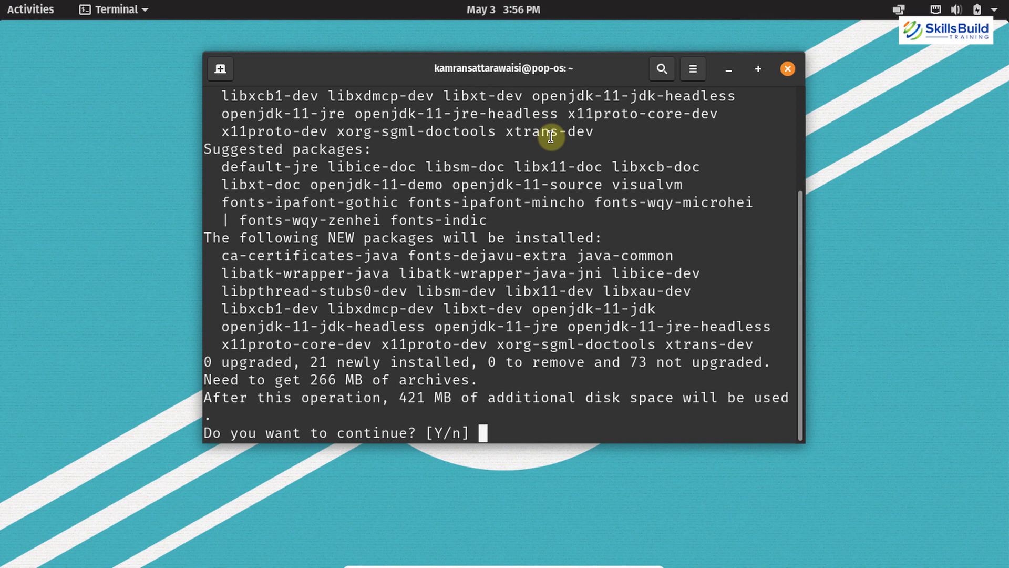
{"action": "key", "text": "ctrl+c"}
{"action": "key", "text": "ctrl+l"}
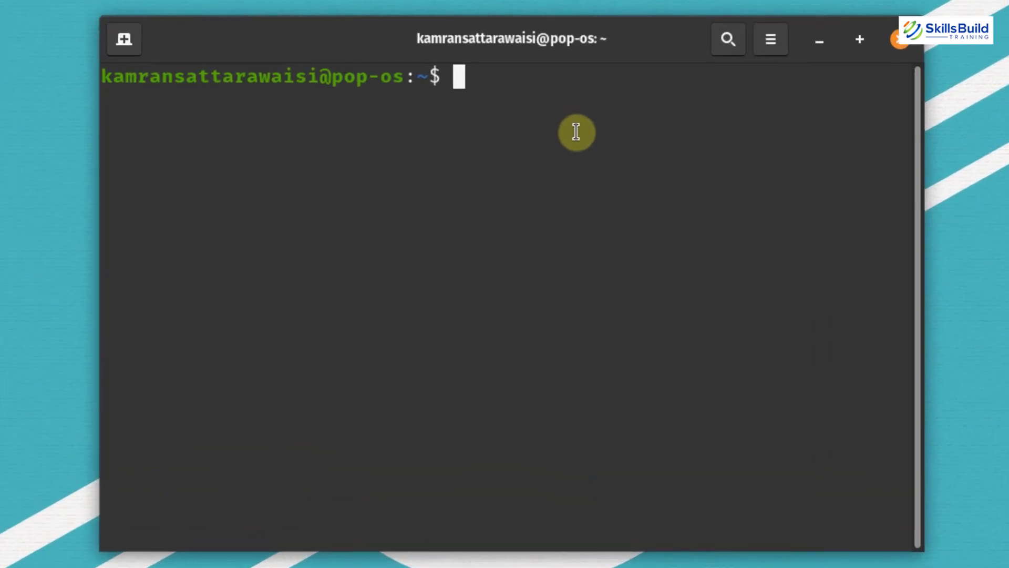
- Install tlp and tlp-rdw after fixing a typo, then run 'sudo systemctl enable tlp'
{"action": "type", "text": "sudo ap"}
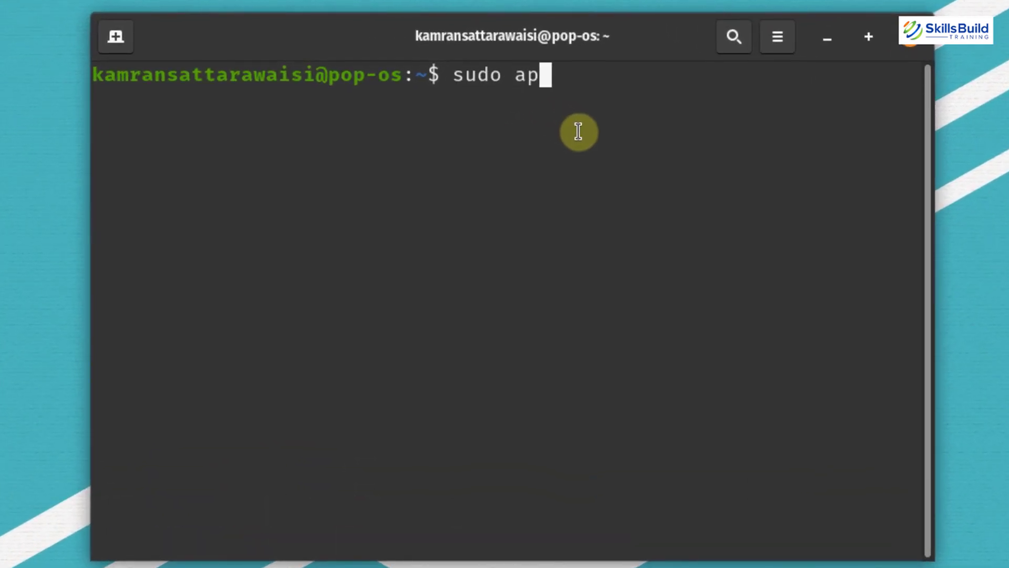
{"action": "type", "text": "t install tlp tl-rdw"}
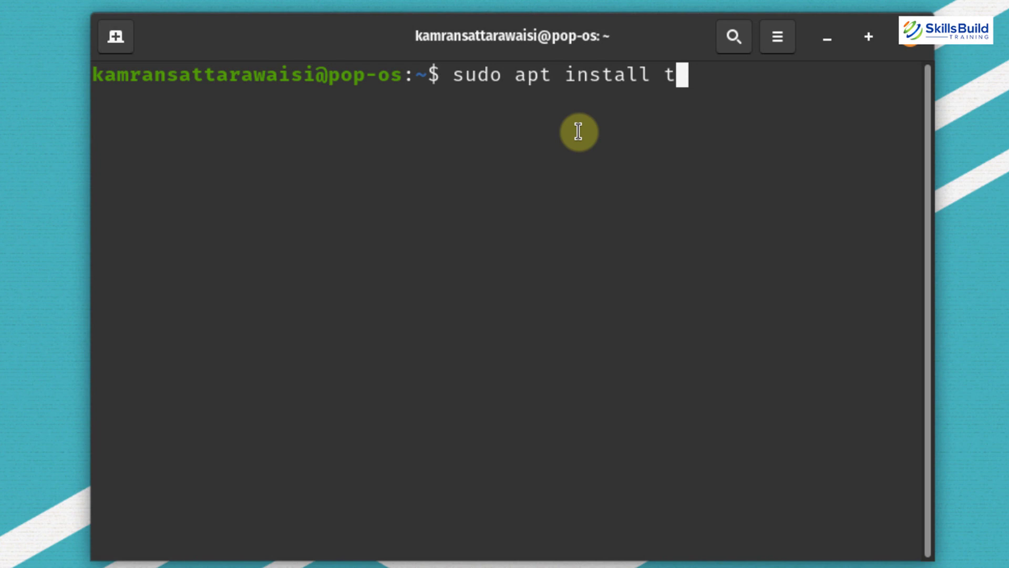
{"action": "key", "text": "Left"}
{"action": "key", "text": "Left"}
{"action": "key", "text": "Left"}
{"action": "key", "text": "Left"}
{"action": "key", "text": "Left"}
{"action": "key", "text": "Right"}
{"action": "type", "text": "p"}
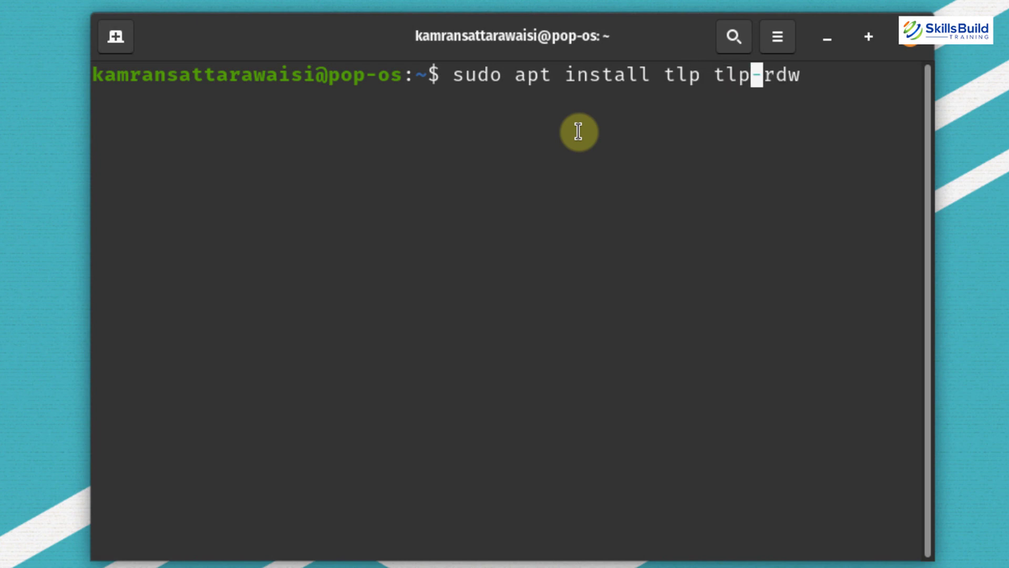
{"action": "key", "text": "Right"}
{"action": "key", "text": "Right"}
{"action": "key", "text": "Right"}
{"action": "key", "text": "Right"}
{"action": "key", "text": "Return"}
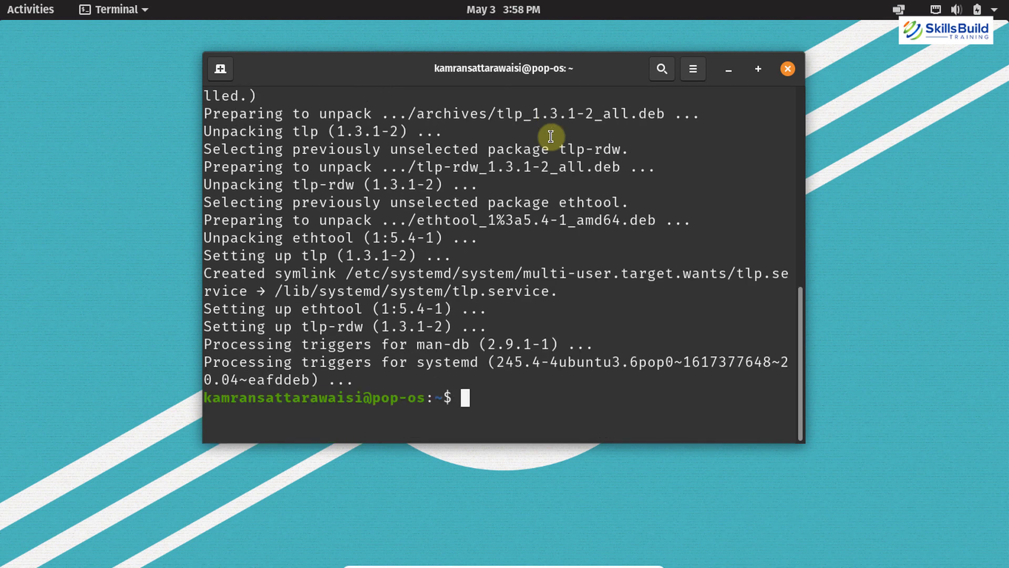
{"action": "type", "text": "sudo system"}
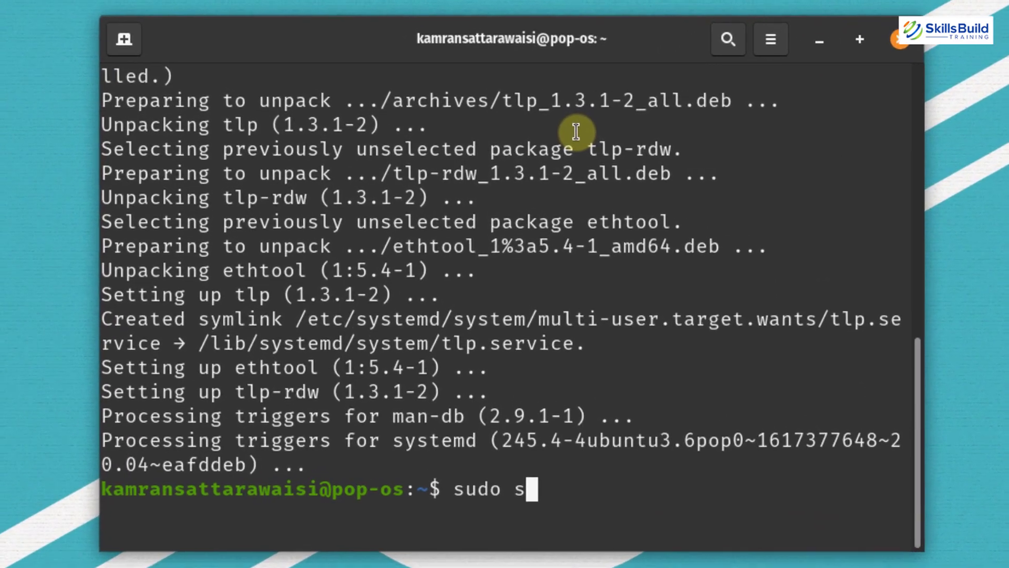
{"action": "type", "text": "ctl e"}
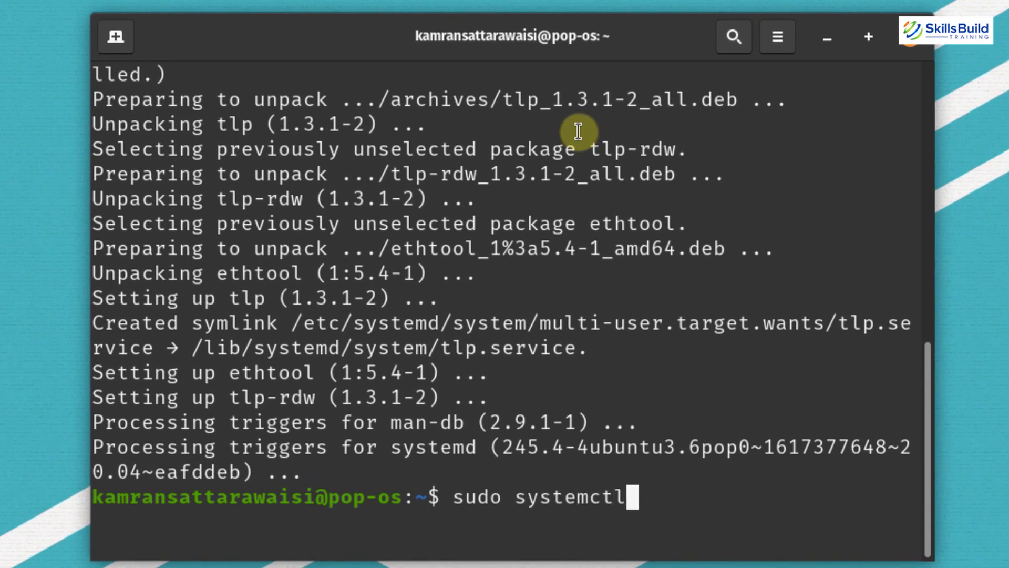
{"action": "type", "text": "nable tlp"}
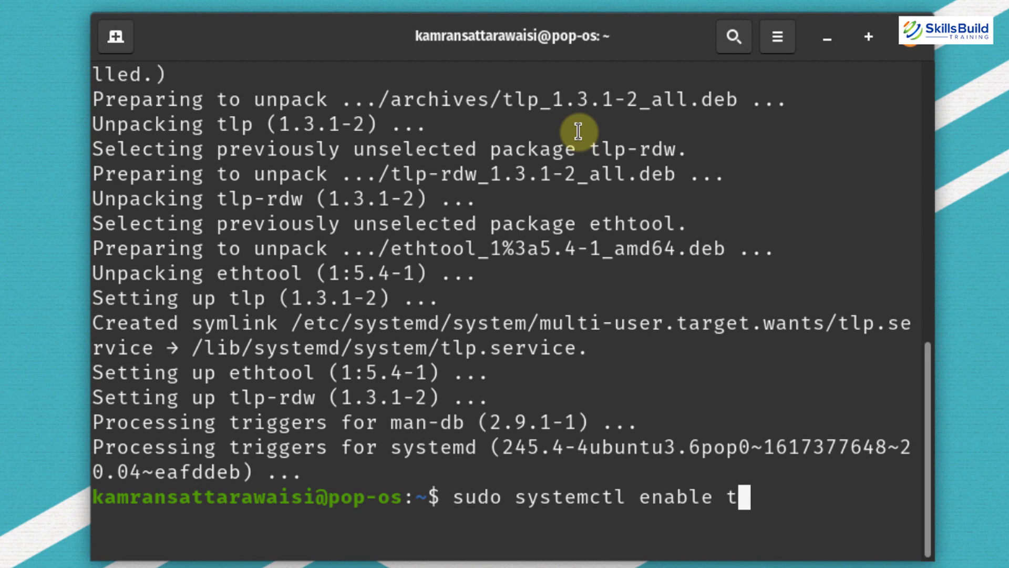
{"action": "key", "text": "Return"}
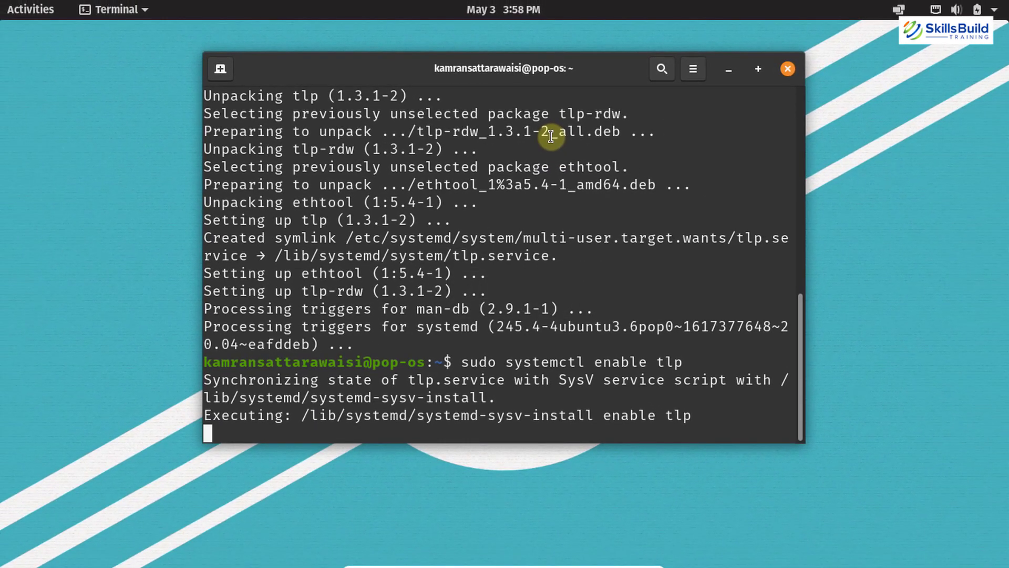